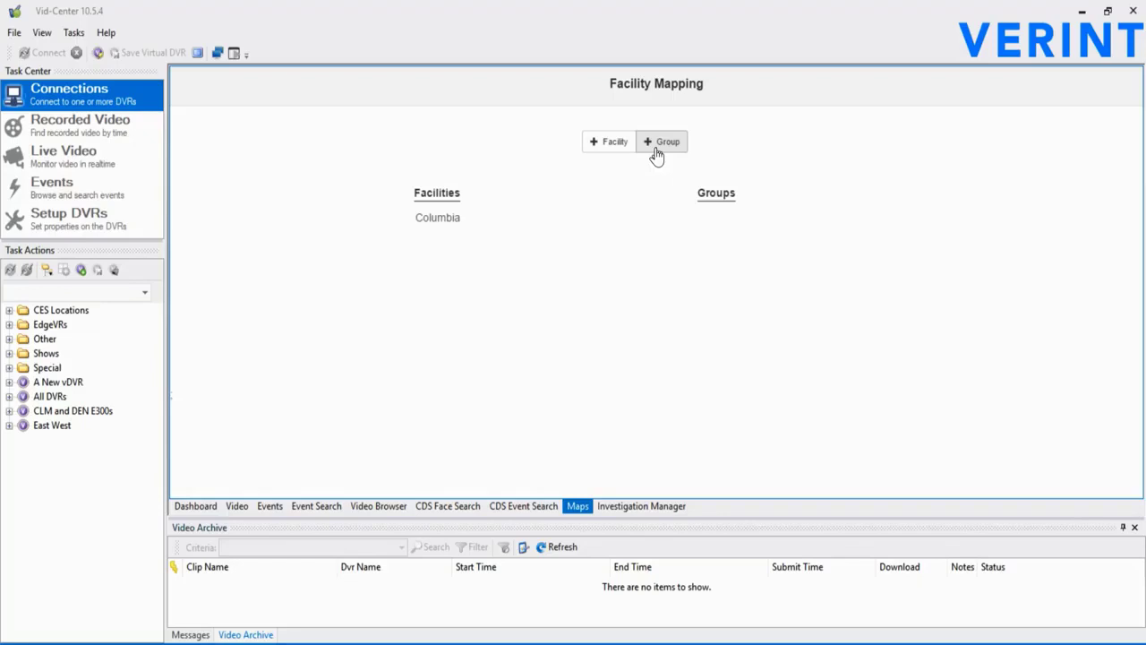
- Create a new facility named 'Office 01'
left_click(602, 148)
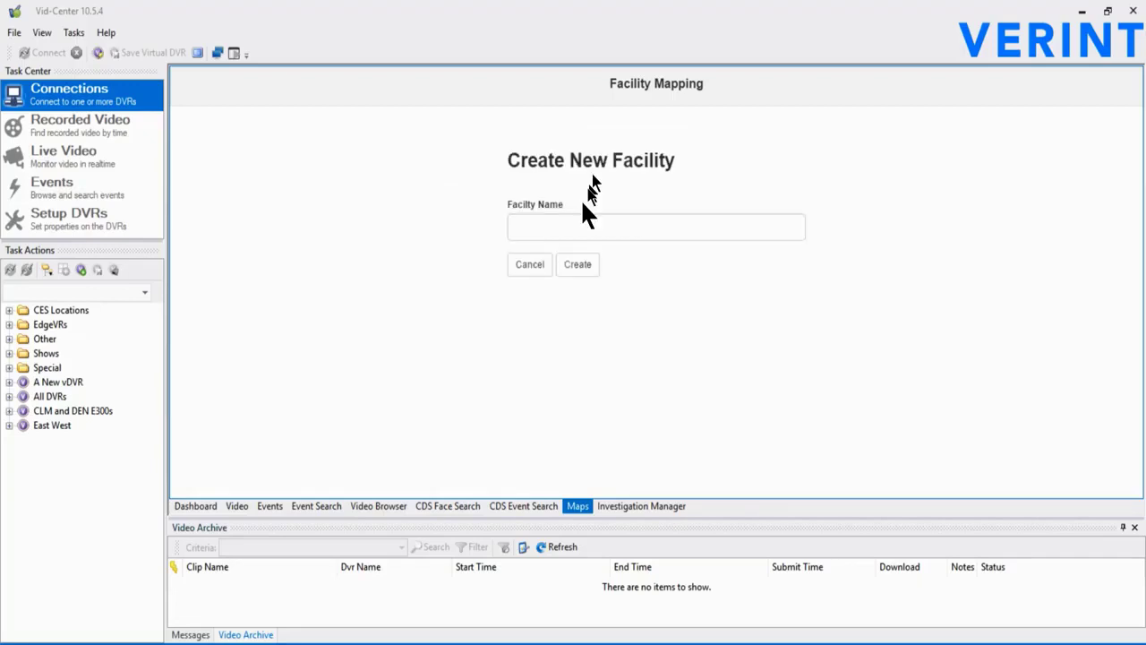
left_click(580, 229)
type("Office 01")
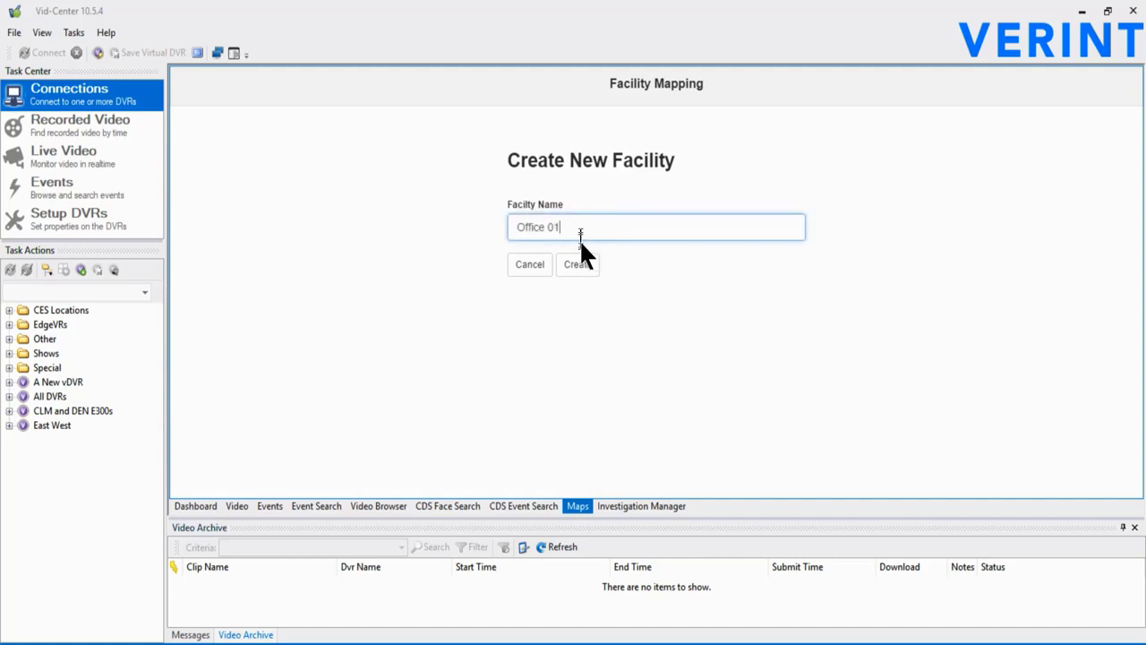
left_click(581, 261)
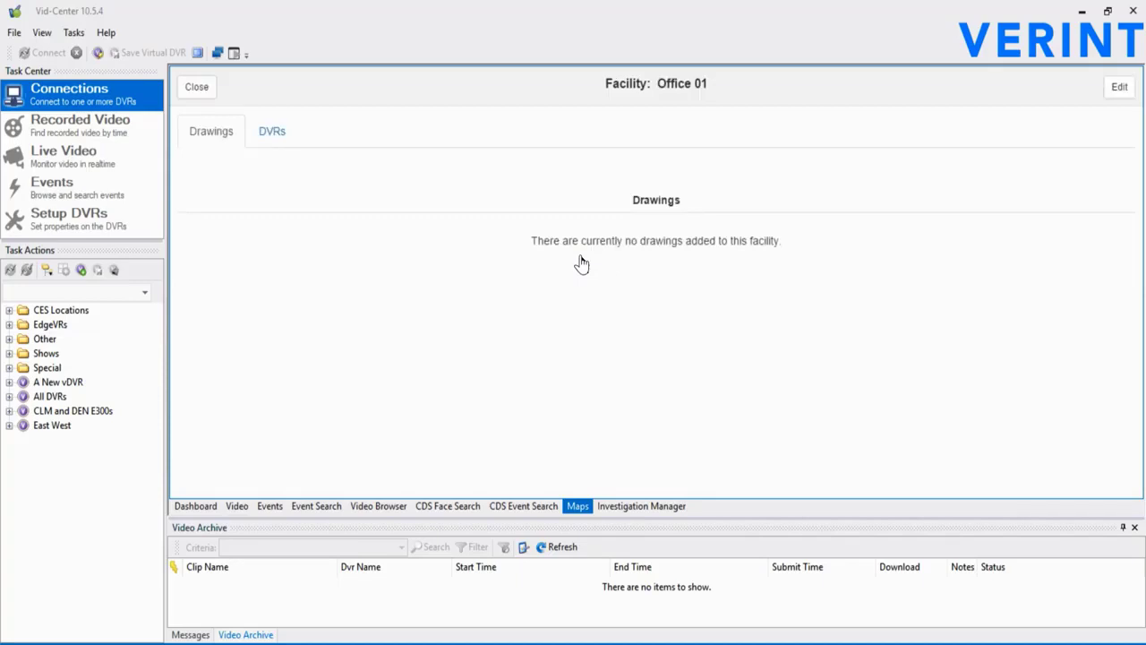
- Add FacilityMap1jpg.jpg from the 2020 Guard Center Maps folder as an image drawing
left_click(1111, 88)
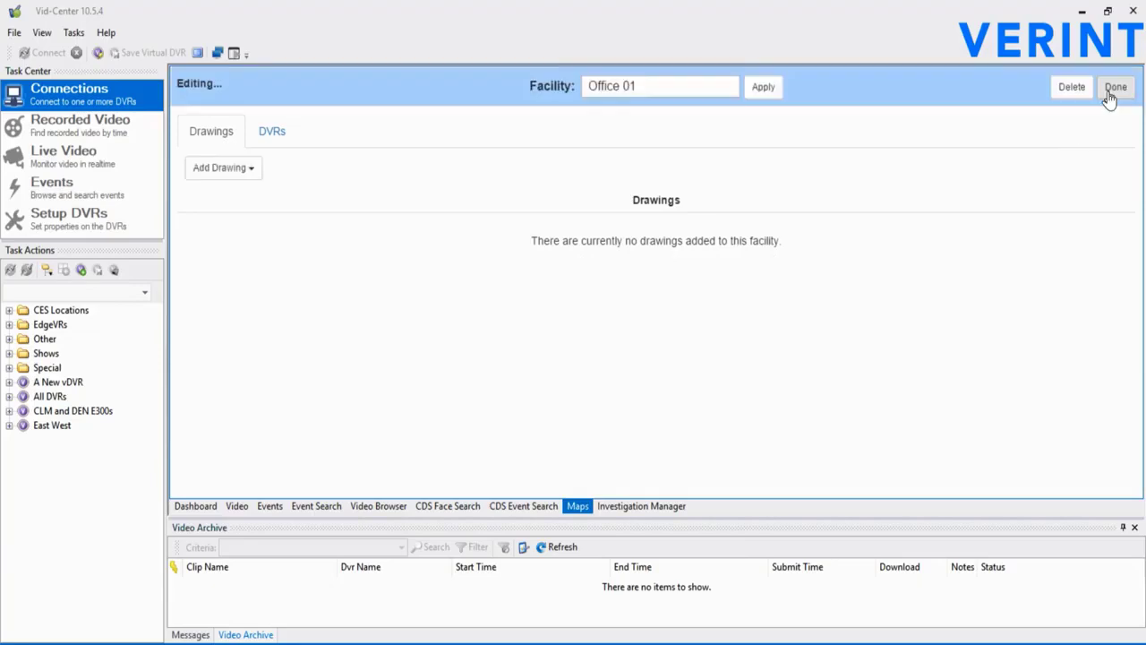
left_click(242, 175)
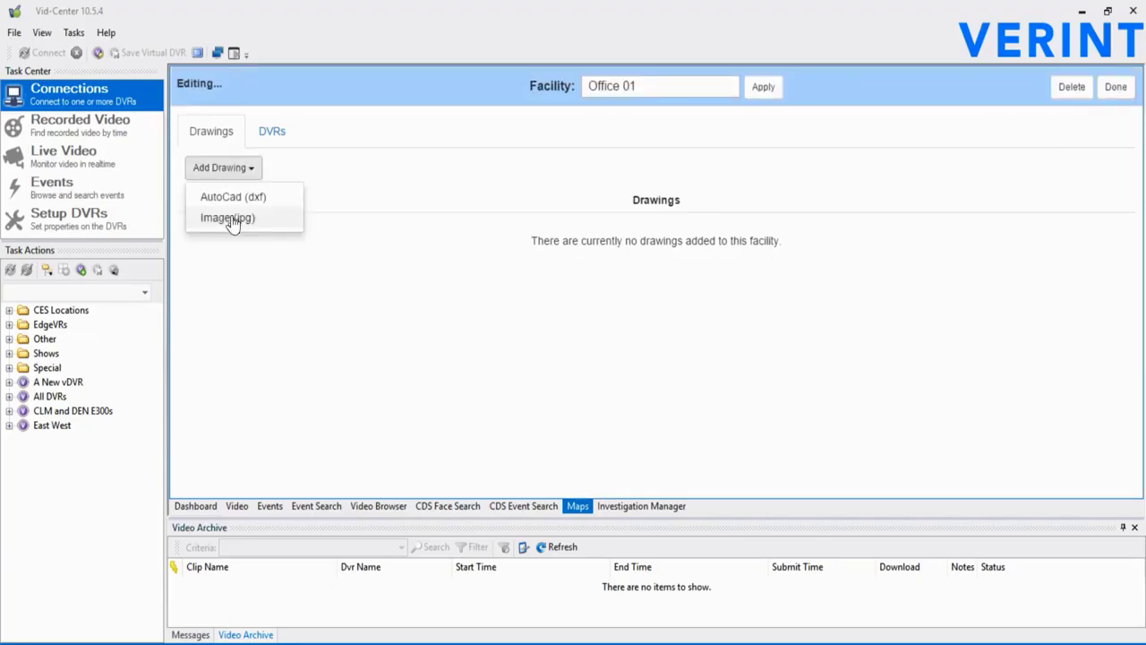
left_click(232, 220)
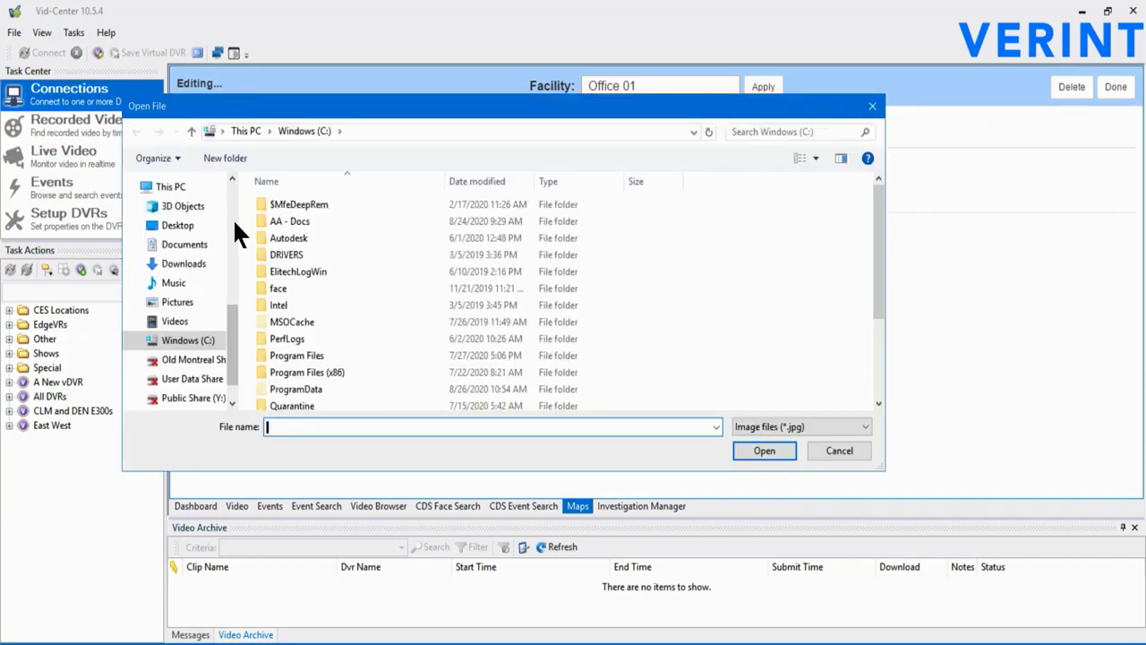
scroll(197, 242, "up", 3)
left_click(197, 238)
double_click(286, 221)
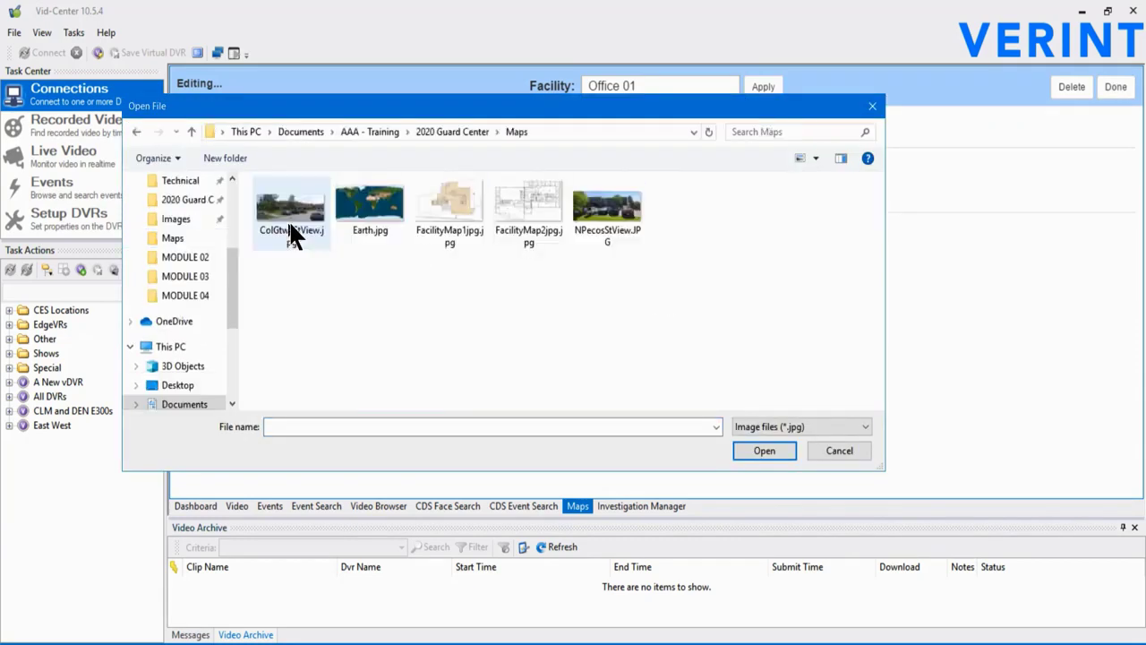
double_click(448, 222)
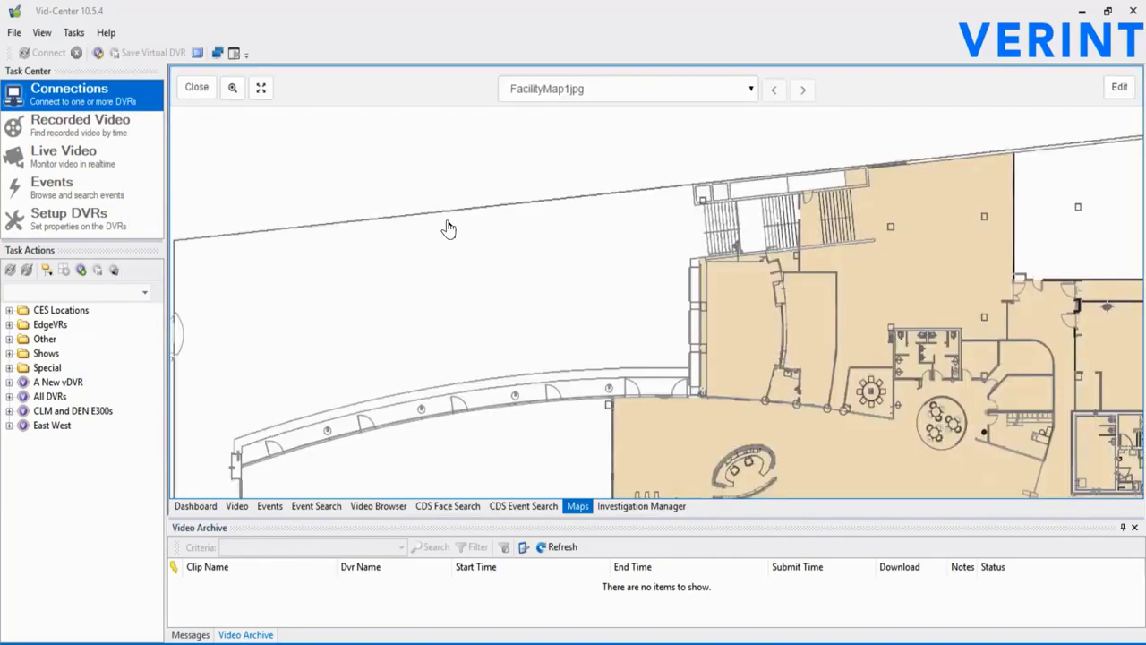
- Zoom around the FacilityMap1jpg floor plan with the wheel and a zoom box
scroll(558, 367, "down", 1)
scroll(567, 363, "up", 4)
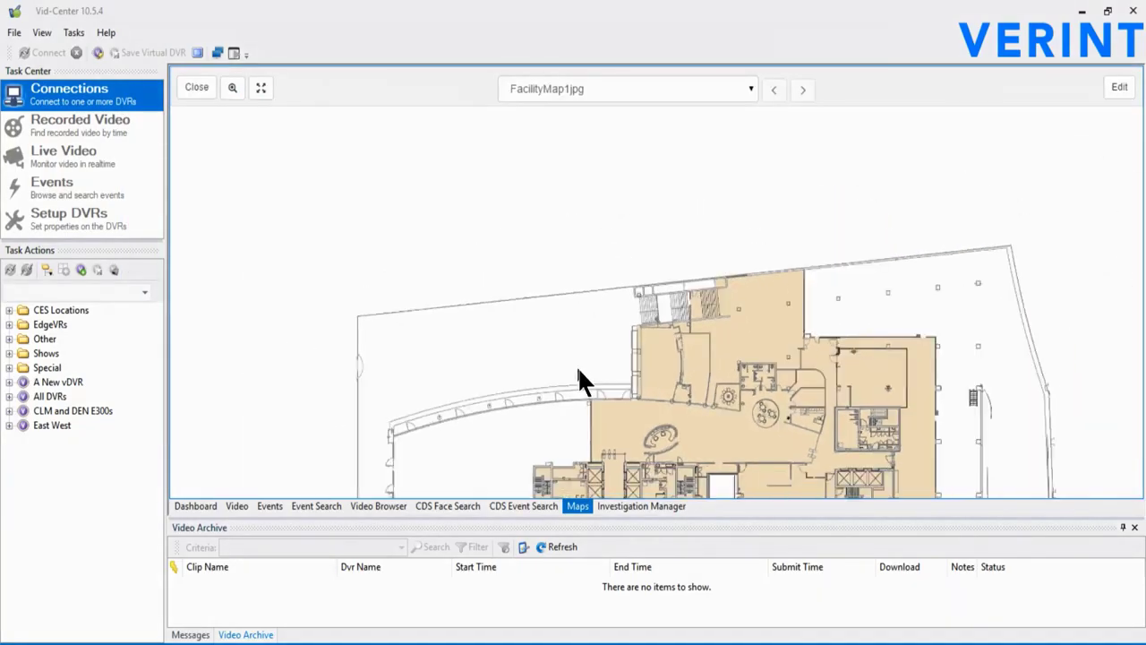
scroll(627, 295, "down", 4)
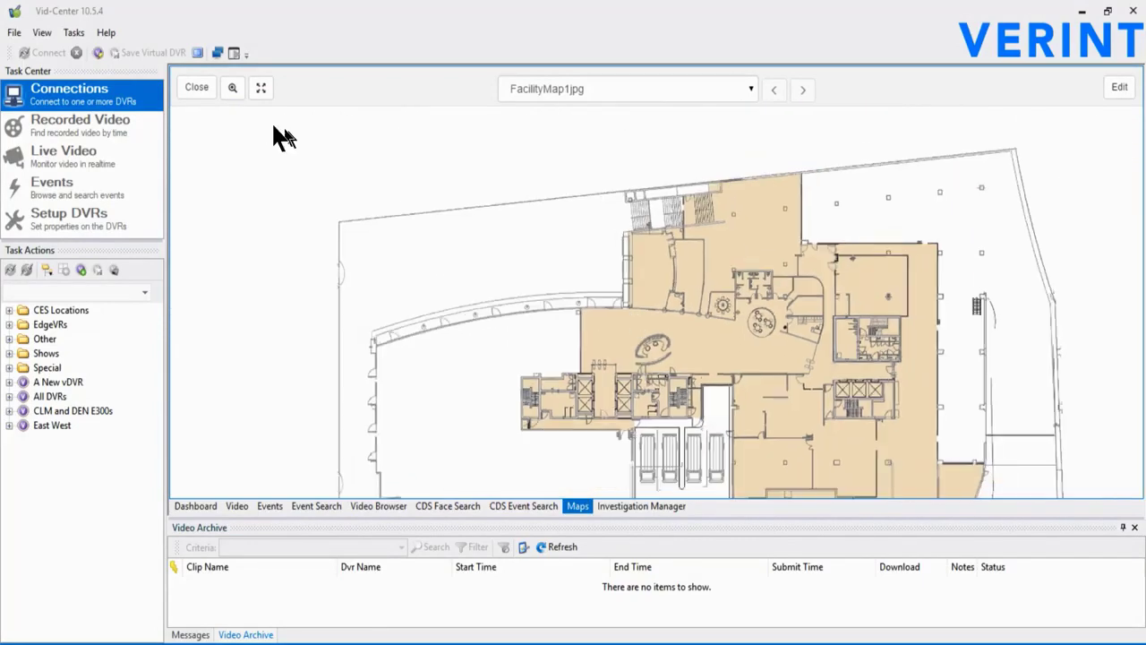
left_click(232, 90)
left_click_drag(589, 202, 782, 352)
scroll(781, 347, "down", 2)
scroll(553, 308, "up", 2)
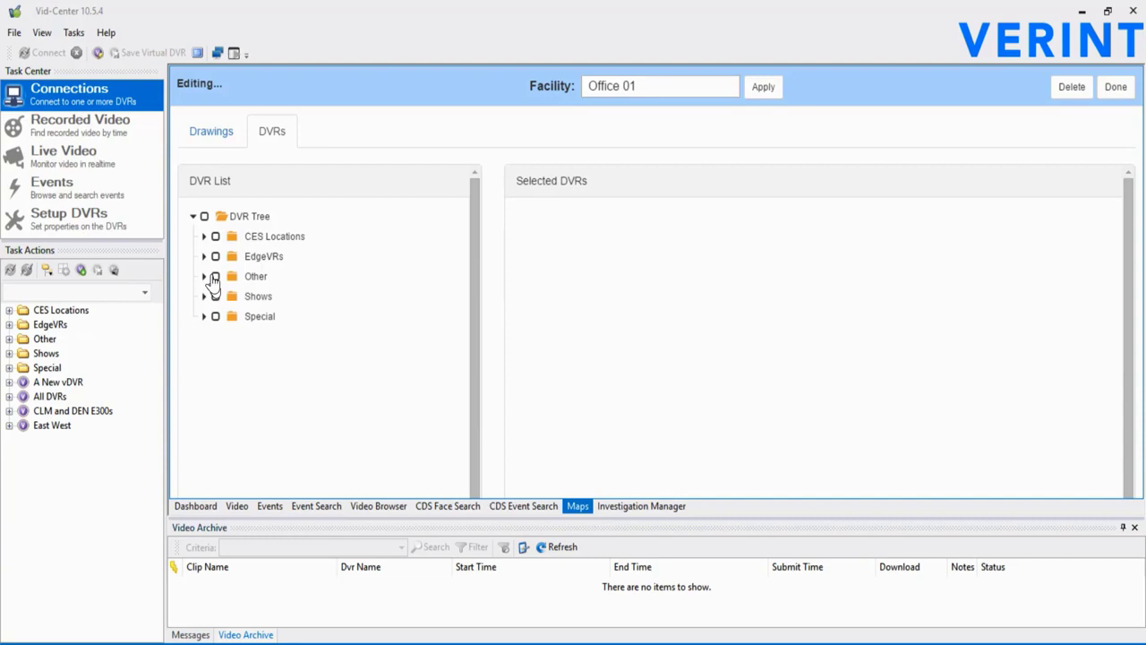
- Assign only CLMEdge300 from EdgeVRs to Office 01, leaving DENEdge300 unticked, and save
left_click(204, 257)
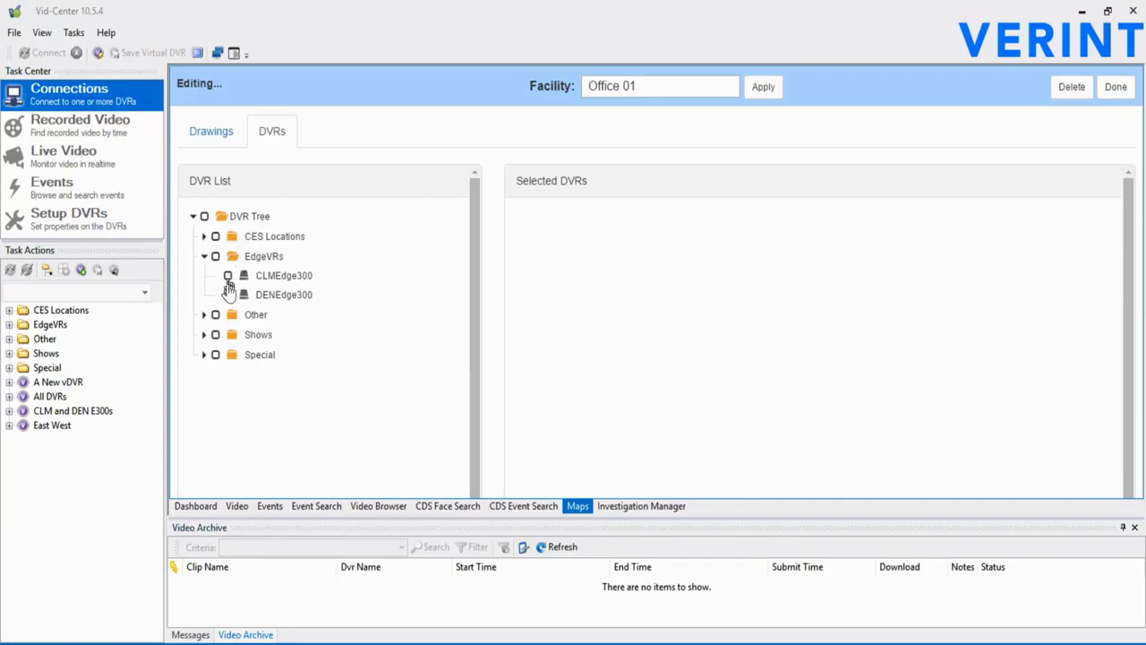
left_click(228, 276)
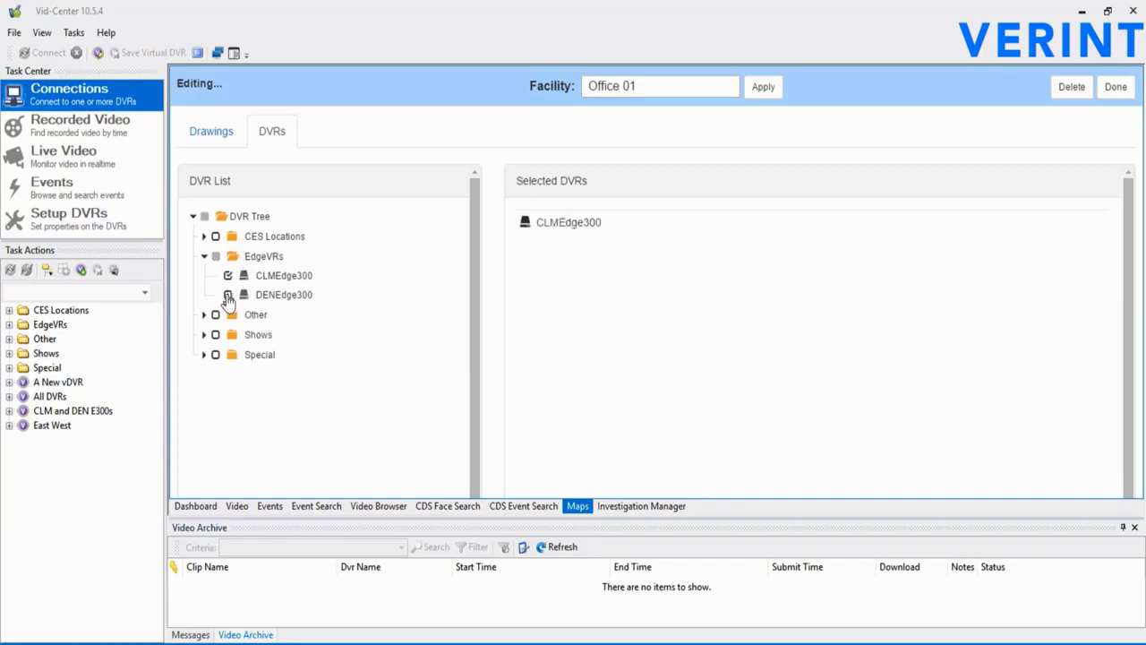
left_click(227, 296)
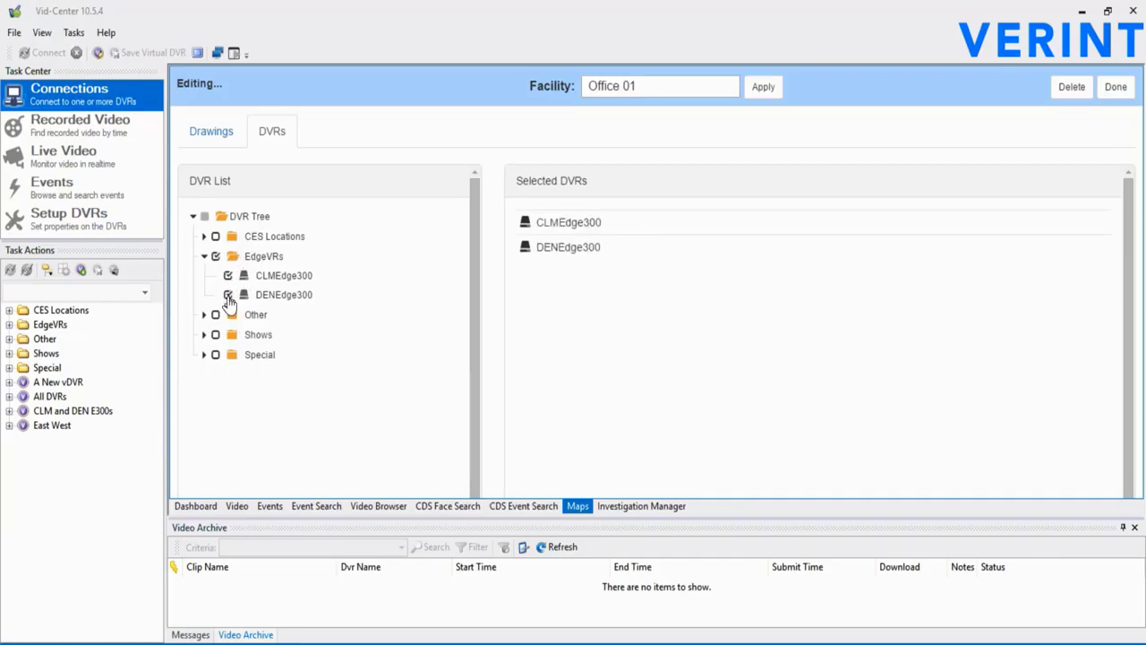
left_click(228, 296)
left_click(1116, 90)
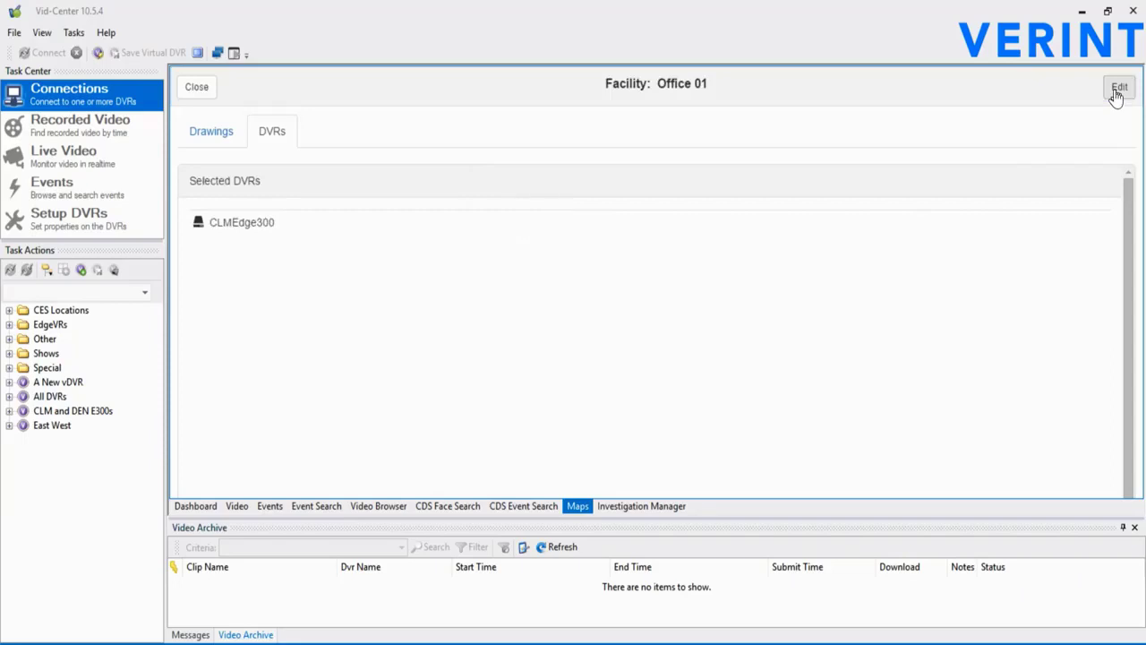
- Close the Office 01 facility page and leave facility mapping
left_click(206, 94)
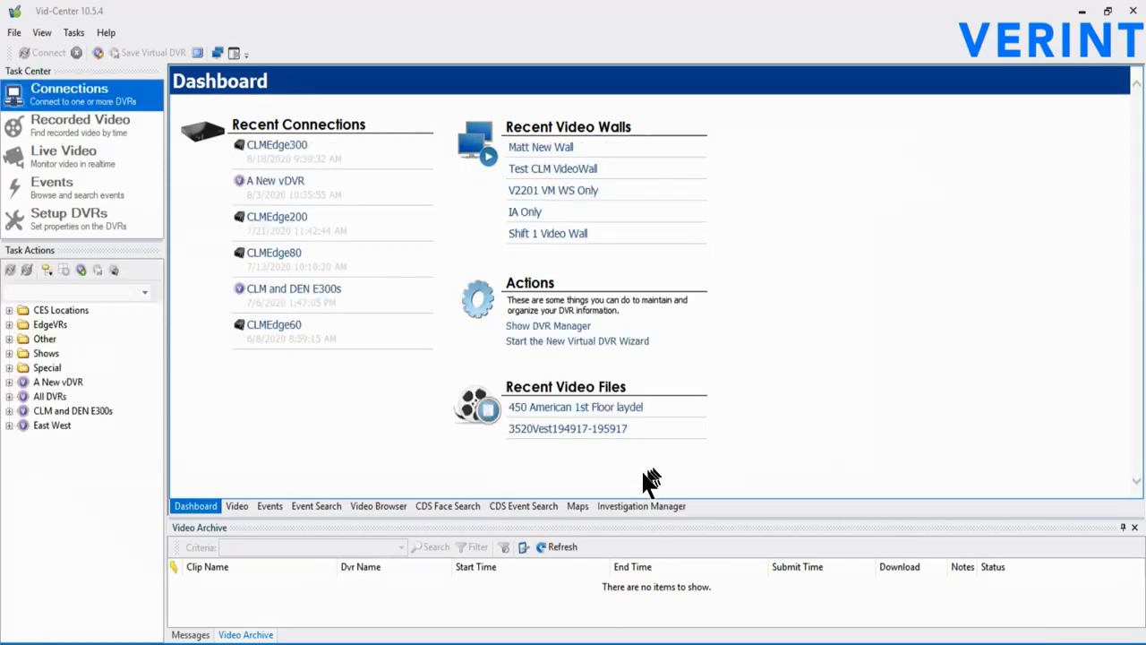
- Switch to the Facility Mapping page listing Columbia and New Office 01
left_click(578, 505)
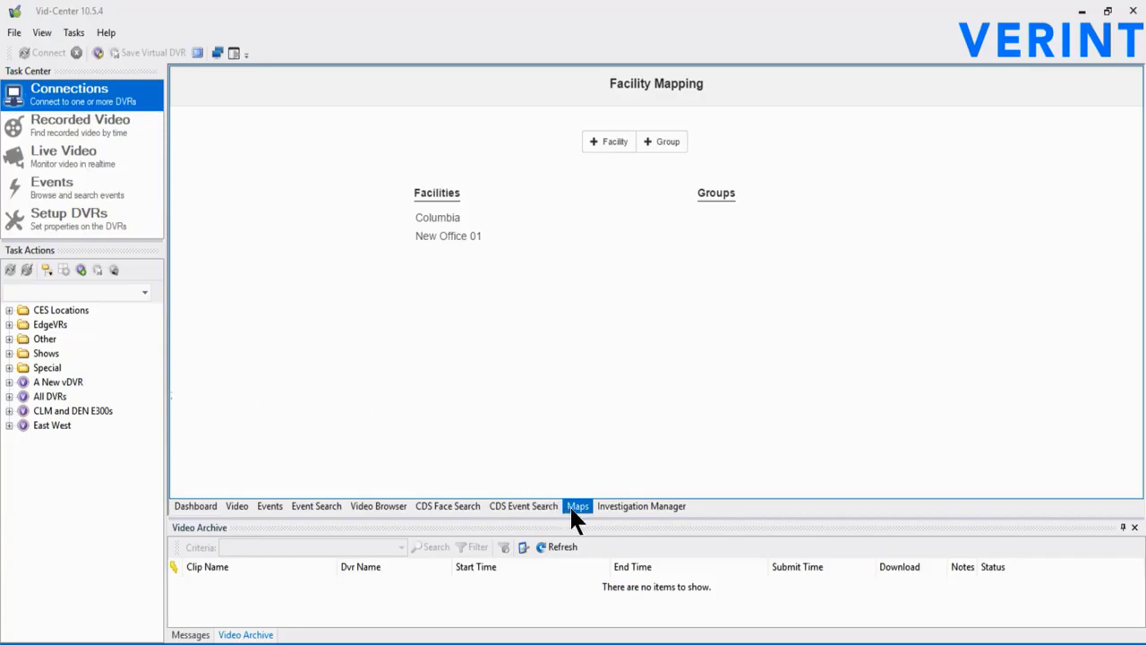
- Open New Office 01, check its assigned DVRs, then open the FacilityMap2jpg drawing
left_click(454, 242)
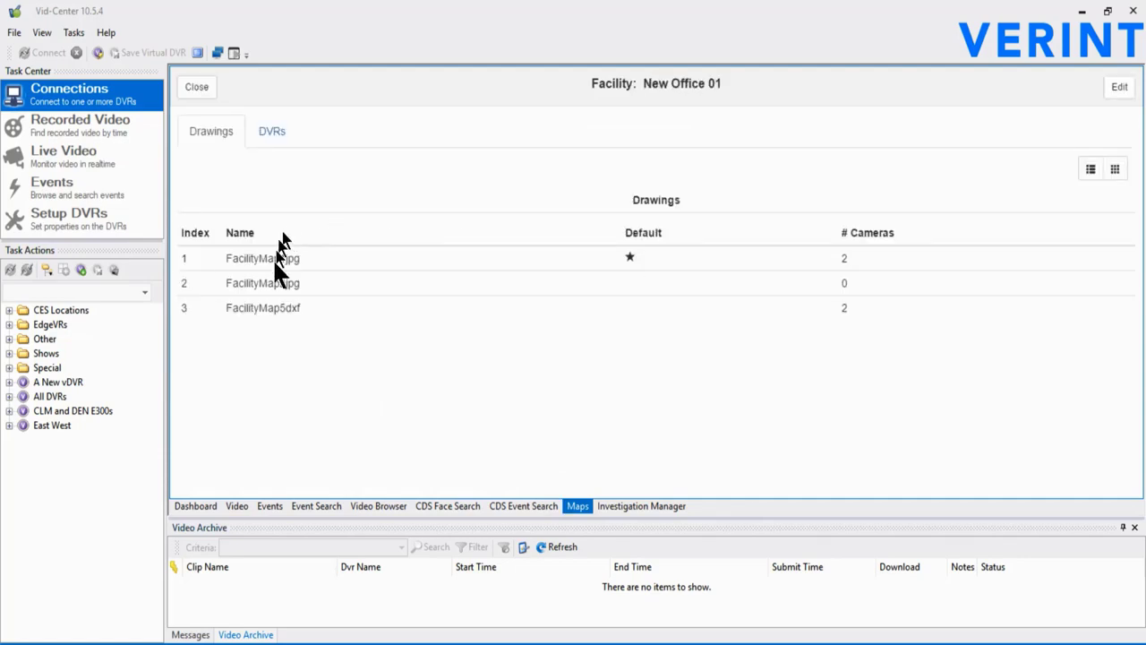
left_click(270, 151)
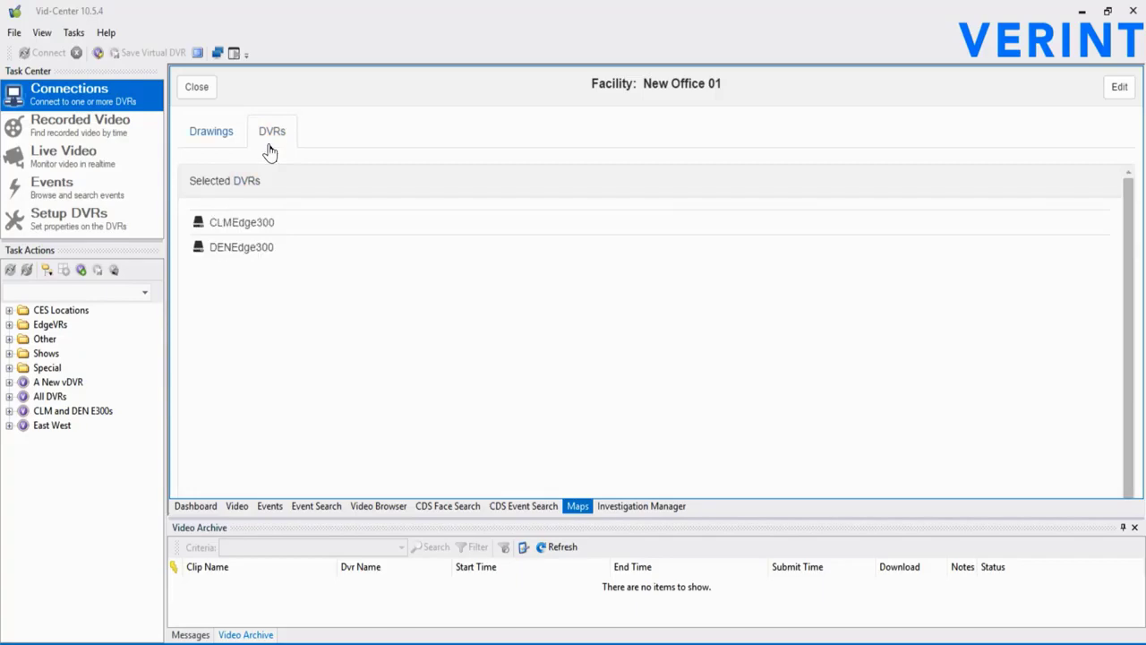
left_click(210, 140)
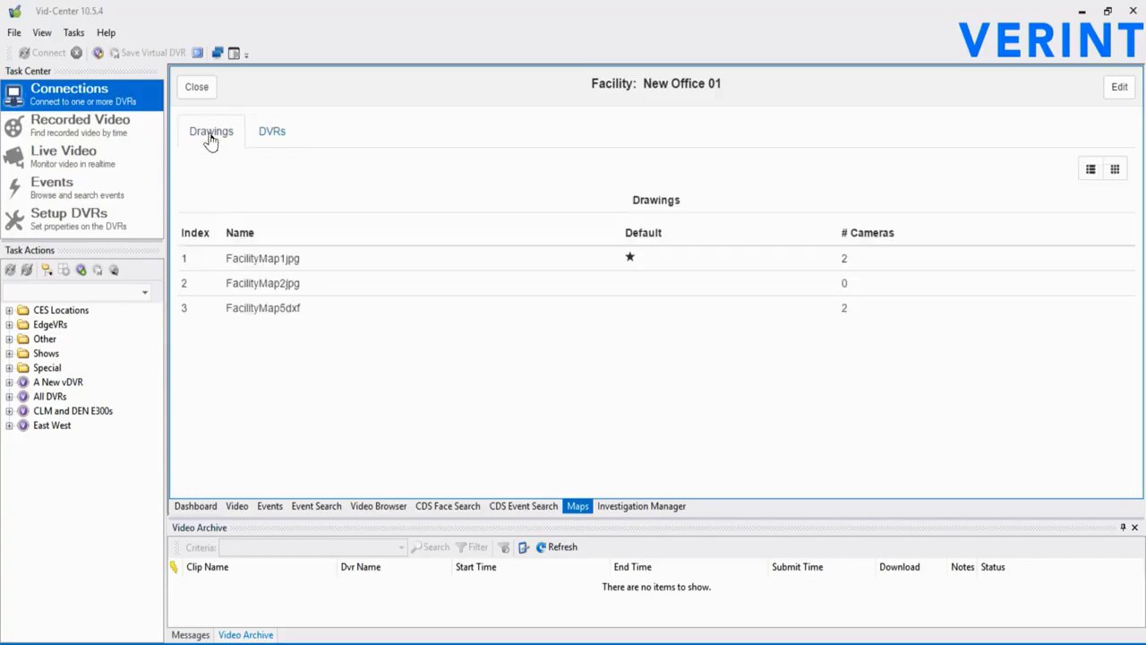
double_click(263, 288)
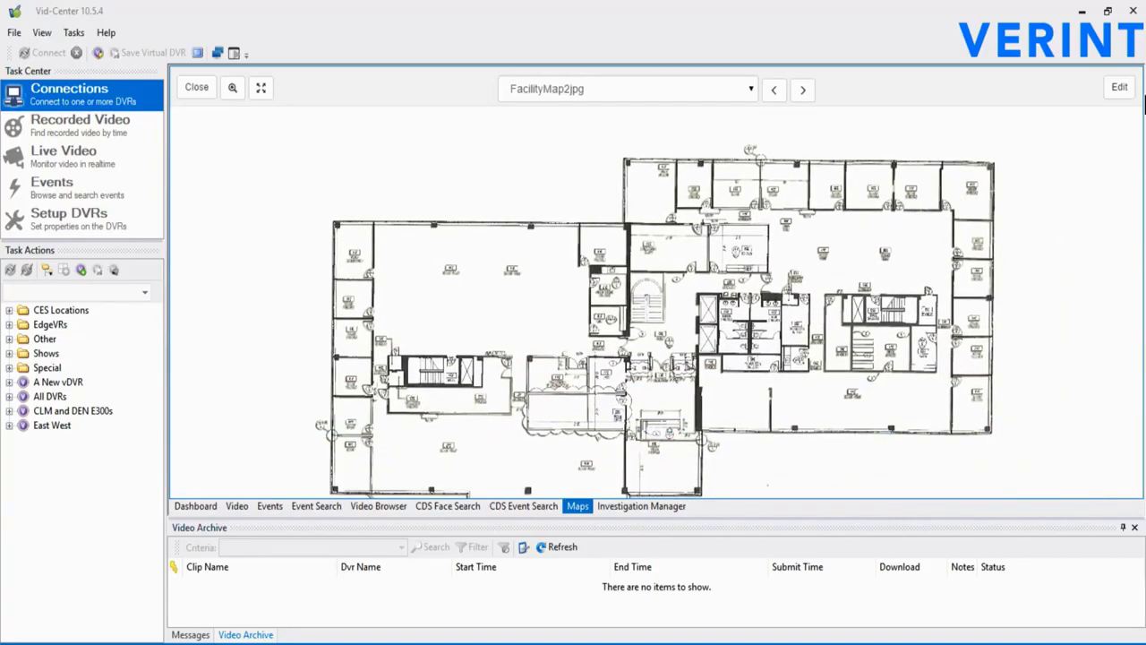
- Edit the FacilityMap2jpg drawing, checking its camera settings and layers sections
left_click(1120, 88)
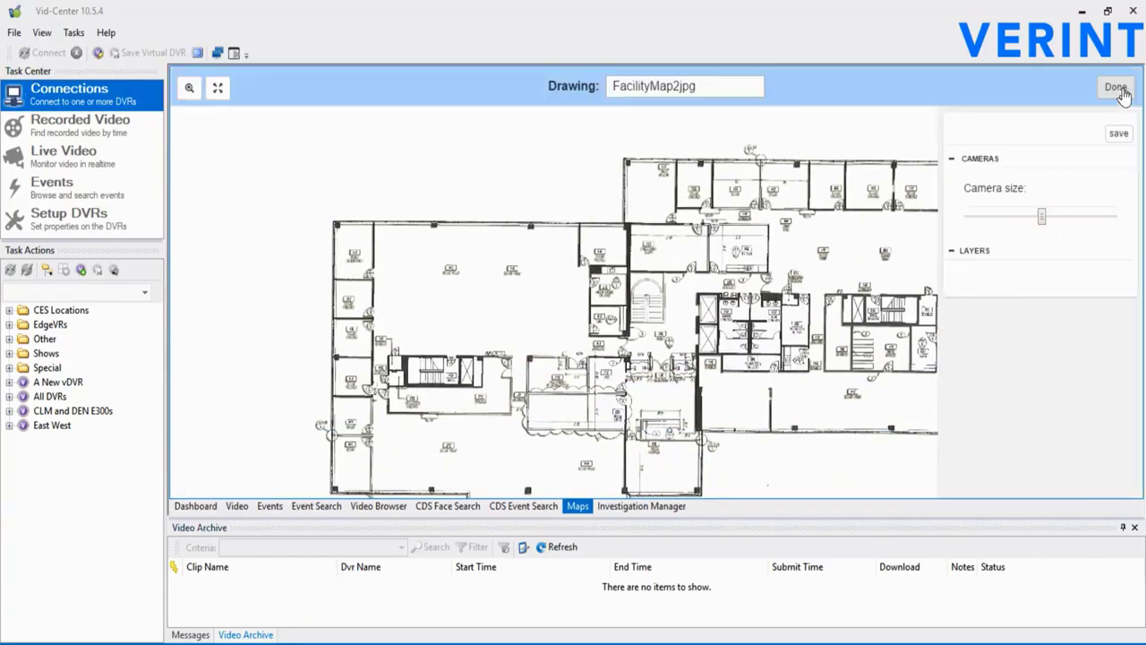
left_click(952, 158)
left_click(952, 159)
left_click(949, 251)
left_click(949, 251)
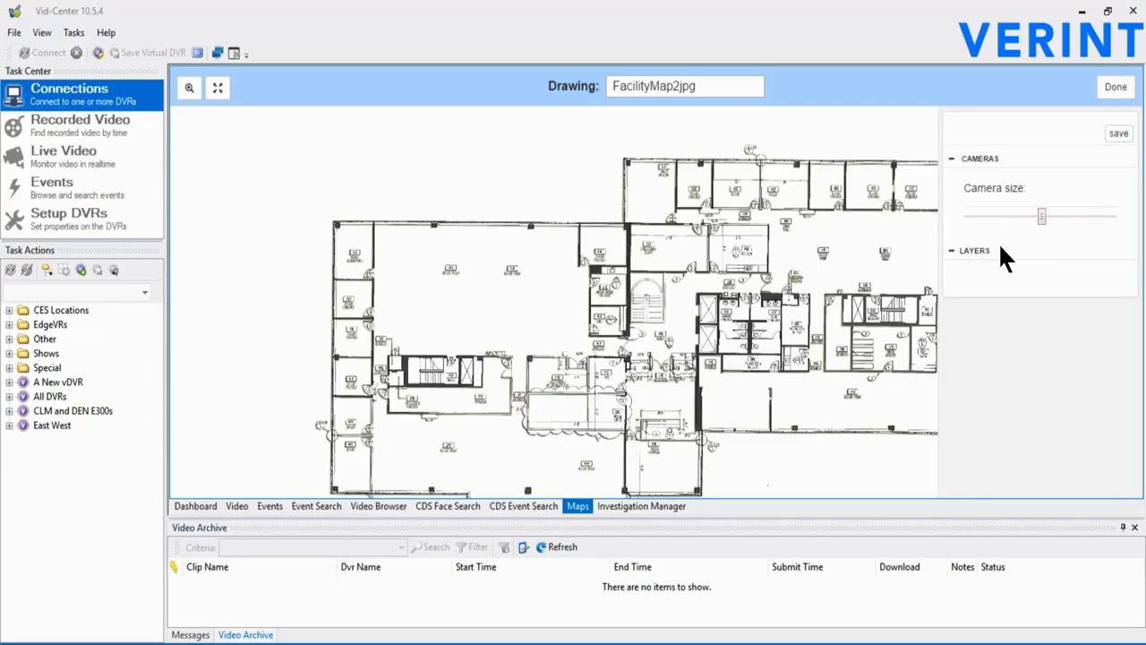
- Place a box camera near the centre of the FacilityMap2jpg floor plan
right_click(654, 356)
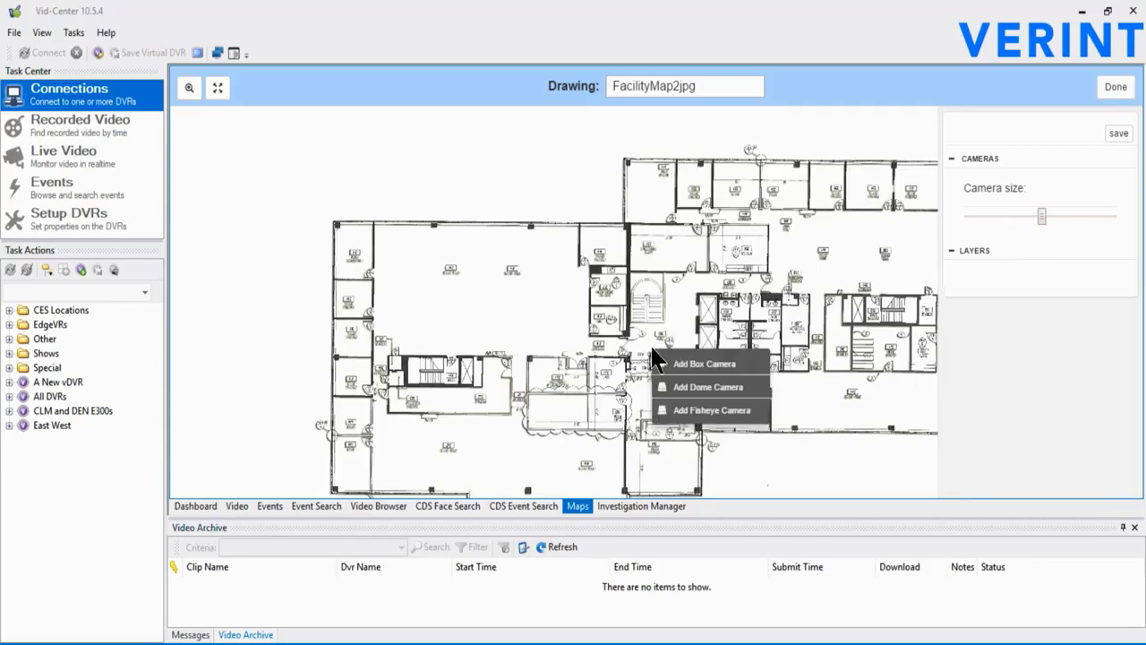
left_click(674, 365)
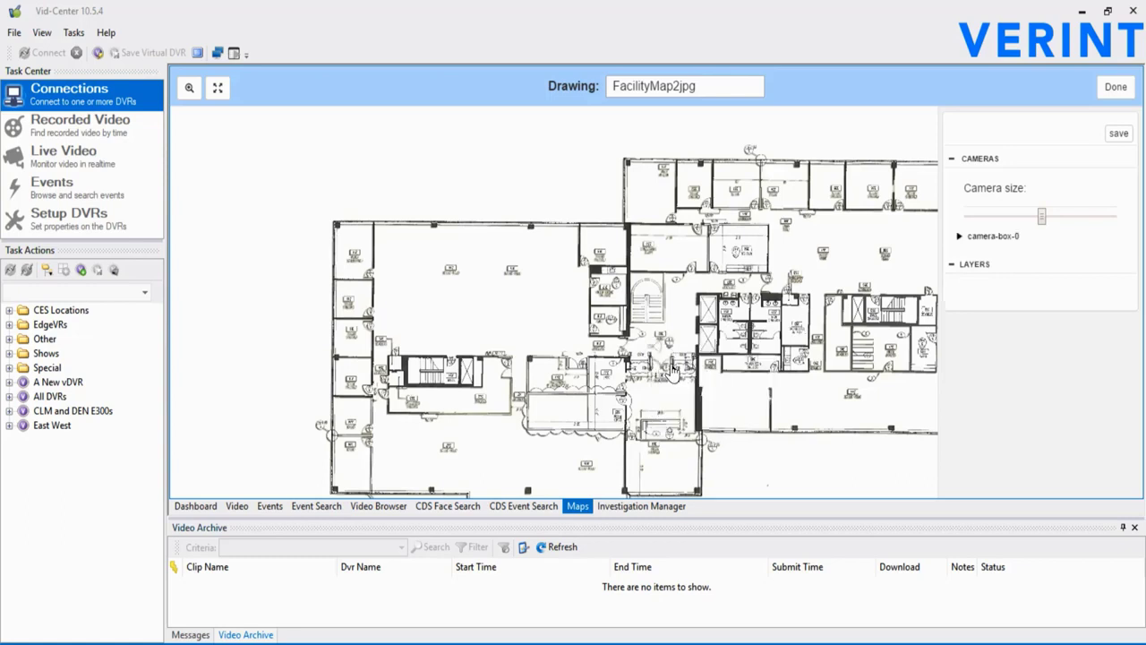
scroll(663, 358, "up", 3)
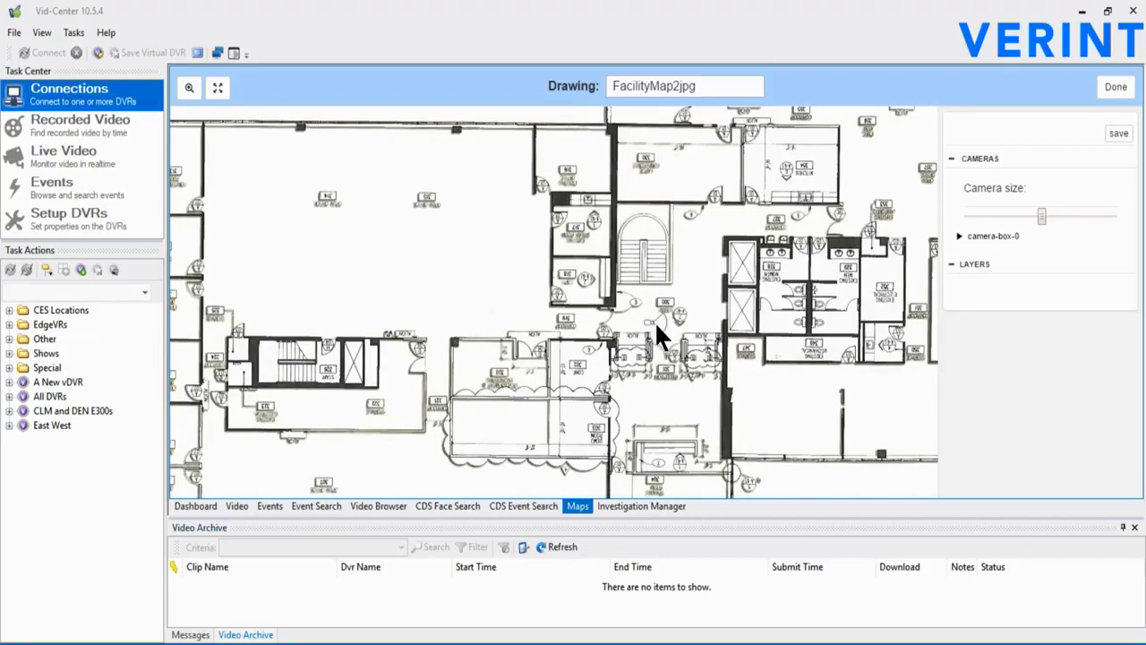
scroll(656, 327, "up", 1)
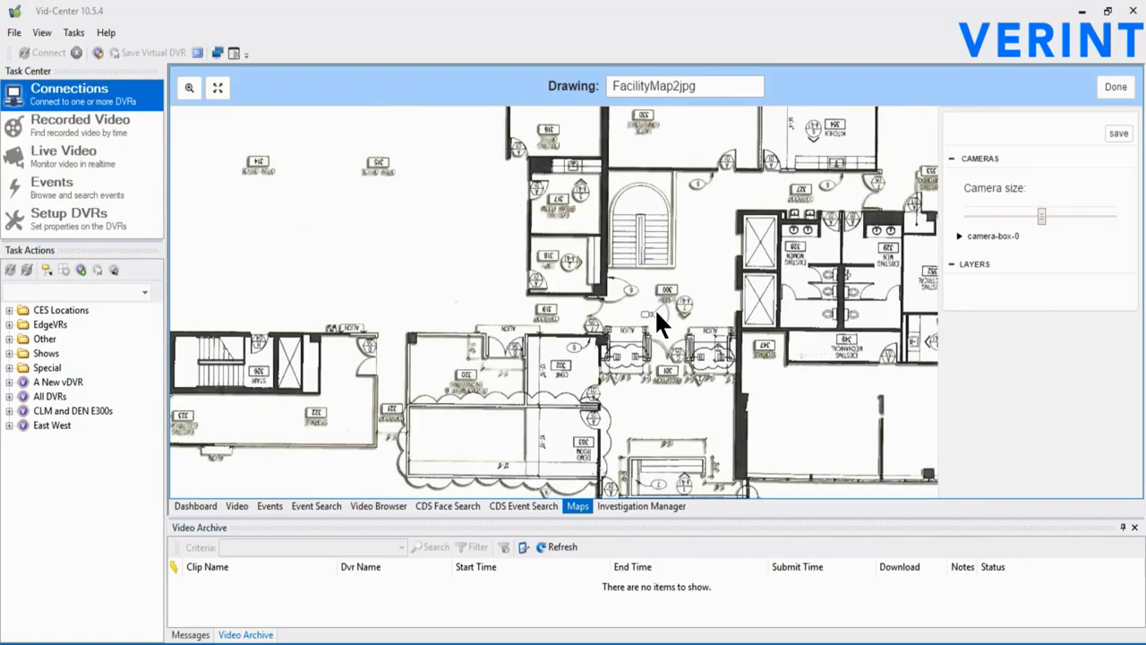
- Link the box camera to Exec Entry DMP FC (4530BX)
left_click(960, 239)
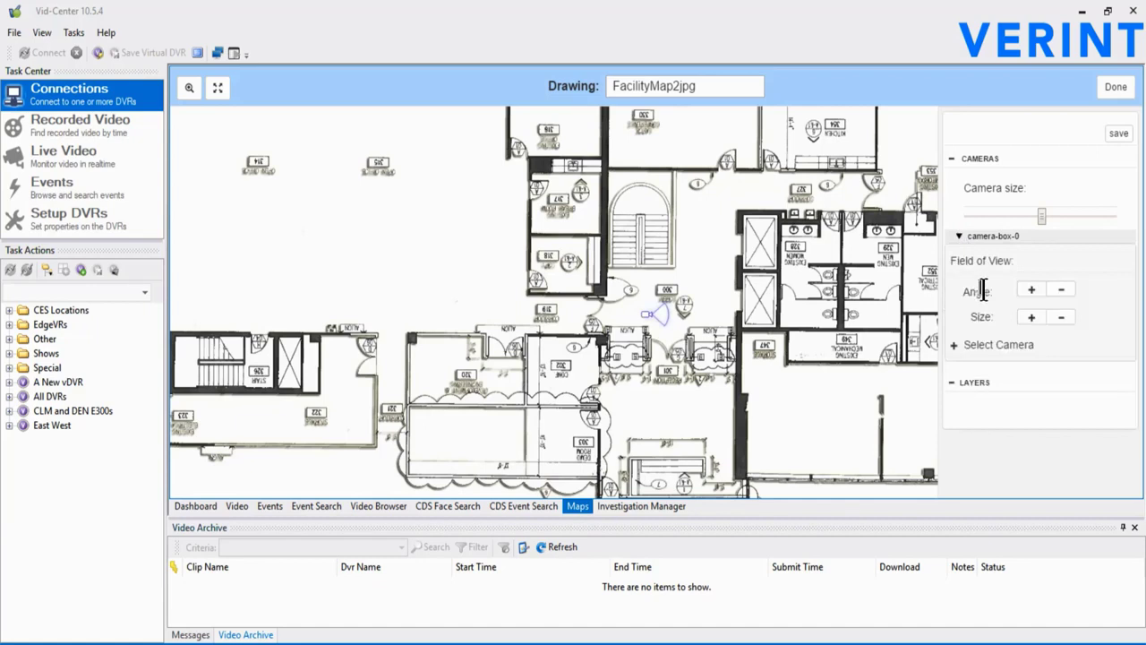
left_click(955, 345)
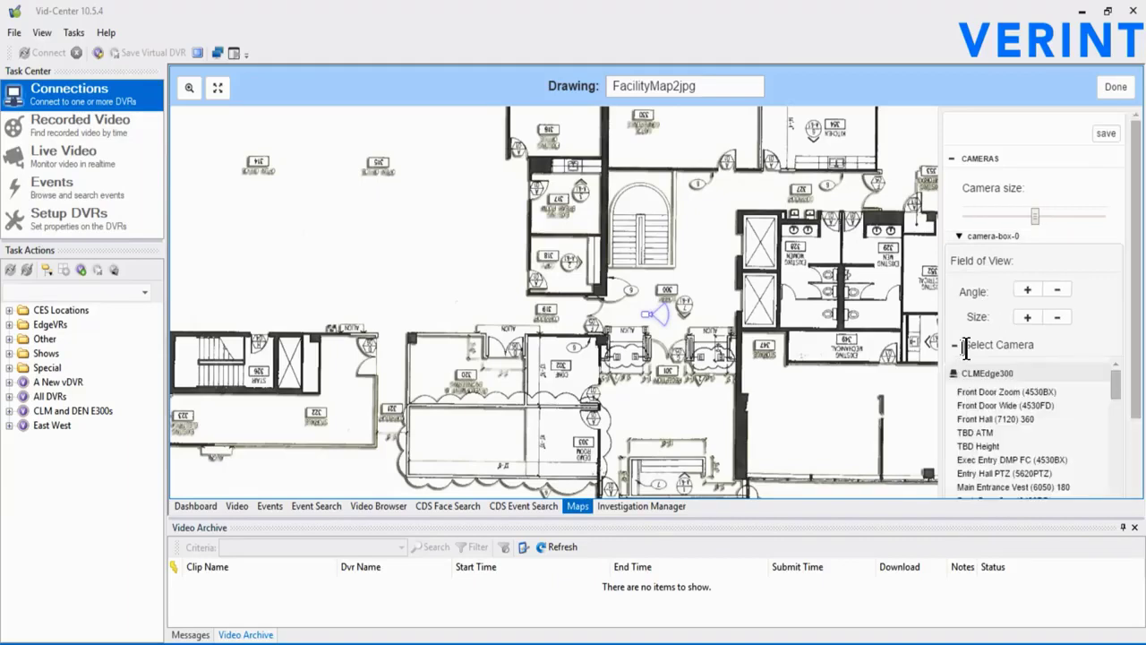
scroll(966, 350, "down", 1)
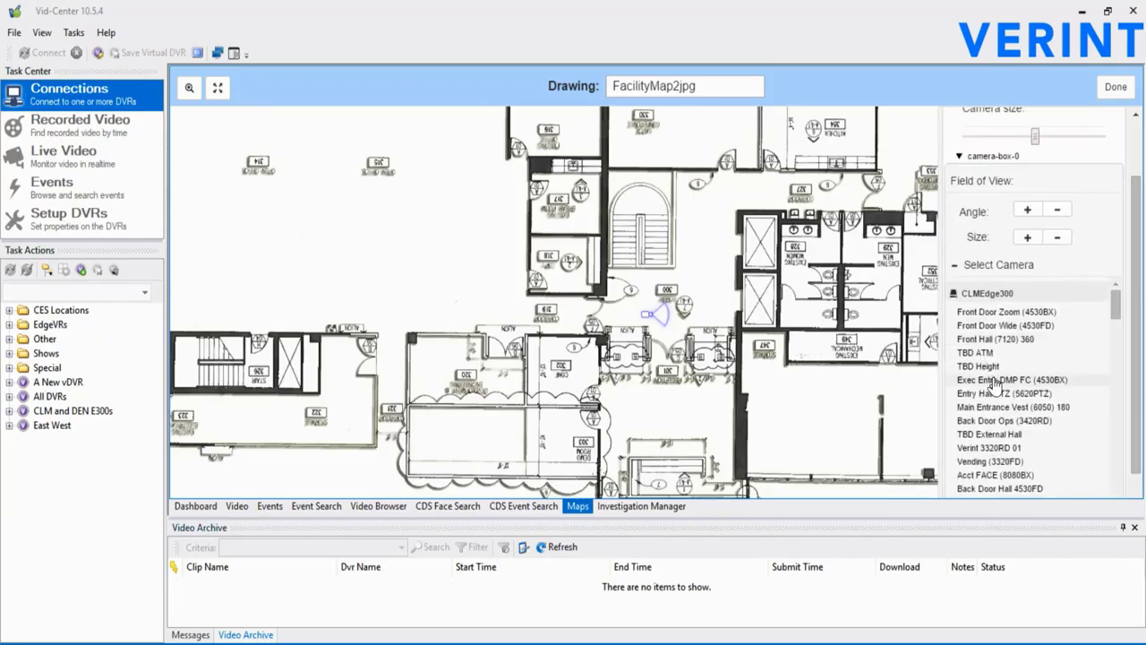
left_click(994, 382)
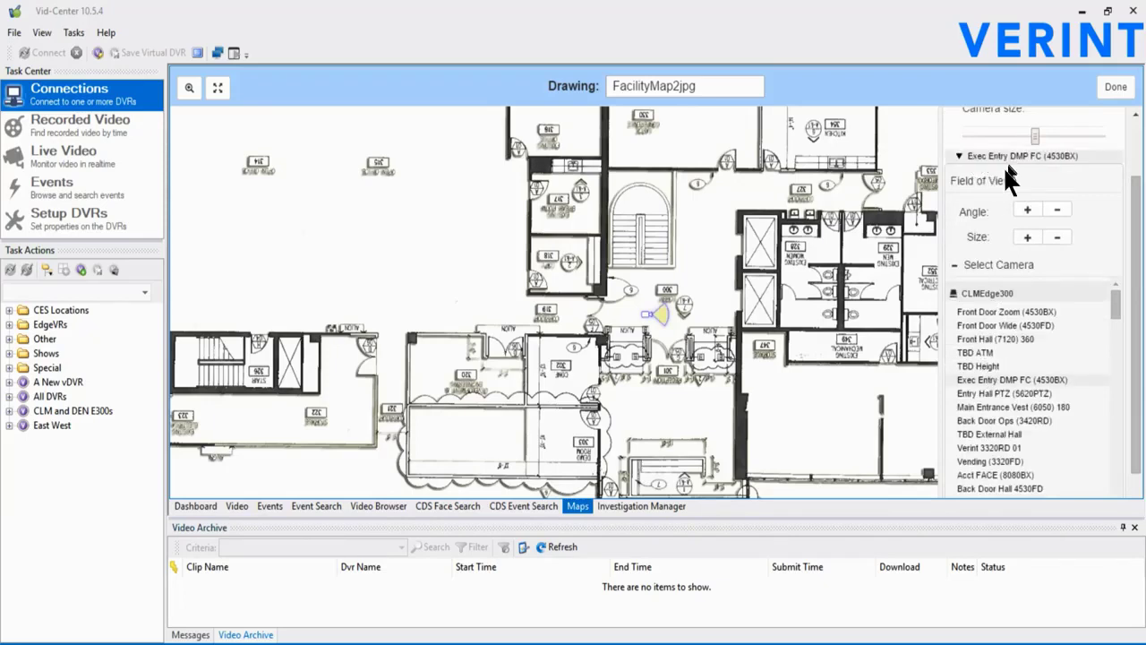
left_click(956, 265)
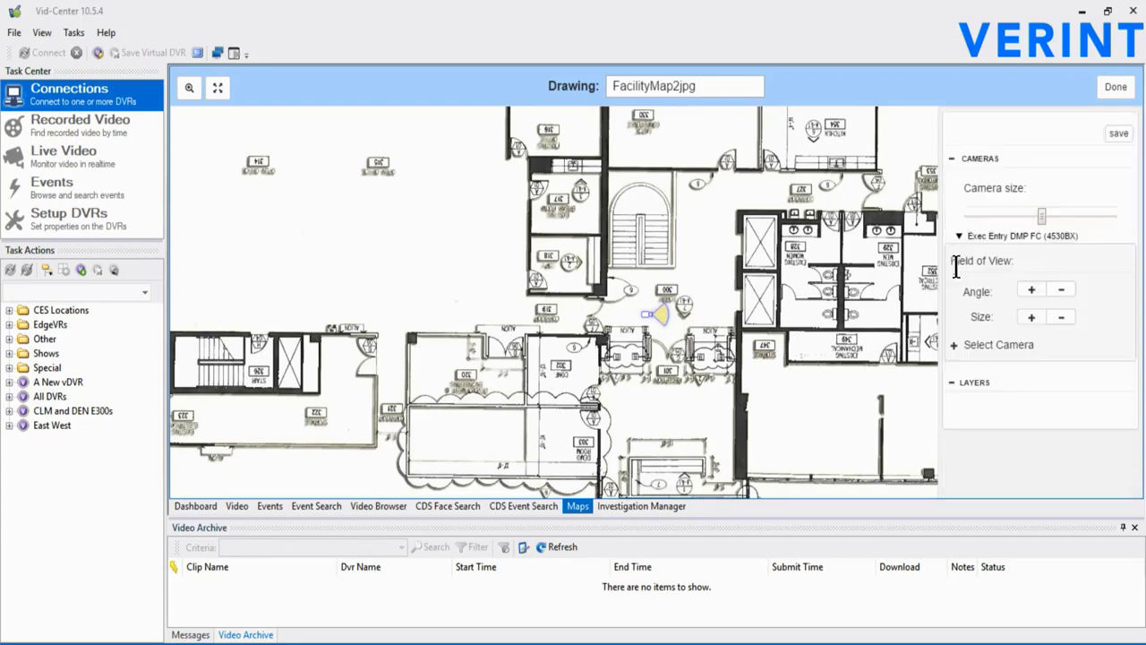
- Review the camera's Move/Rotate/Delete and field-of-view options without changes, then deselect it
right_click(658, 324)
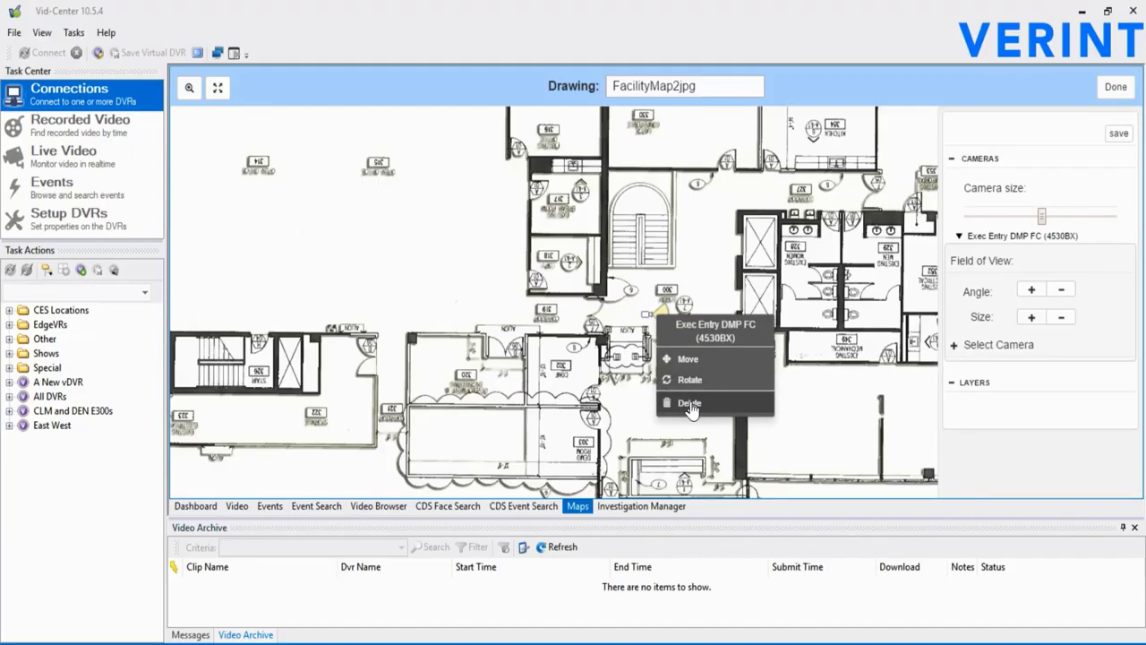
left_click(638, 312)
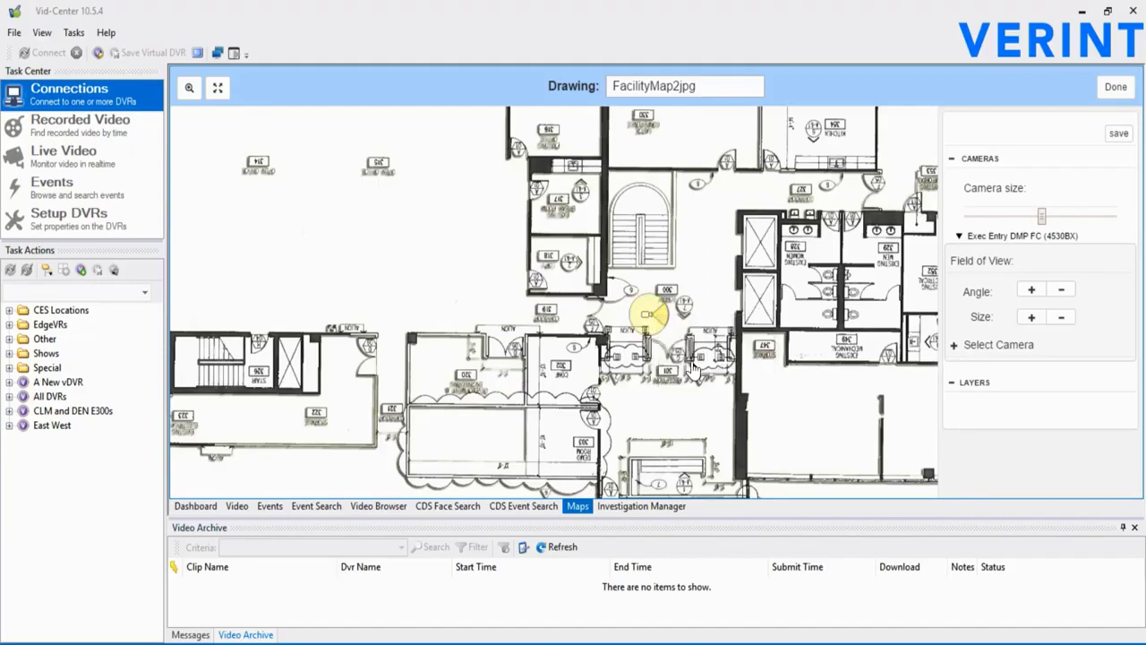
left_click(642, 317)
right_click(648, 316)
left_click(681, 387)
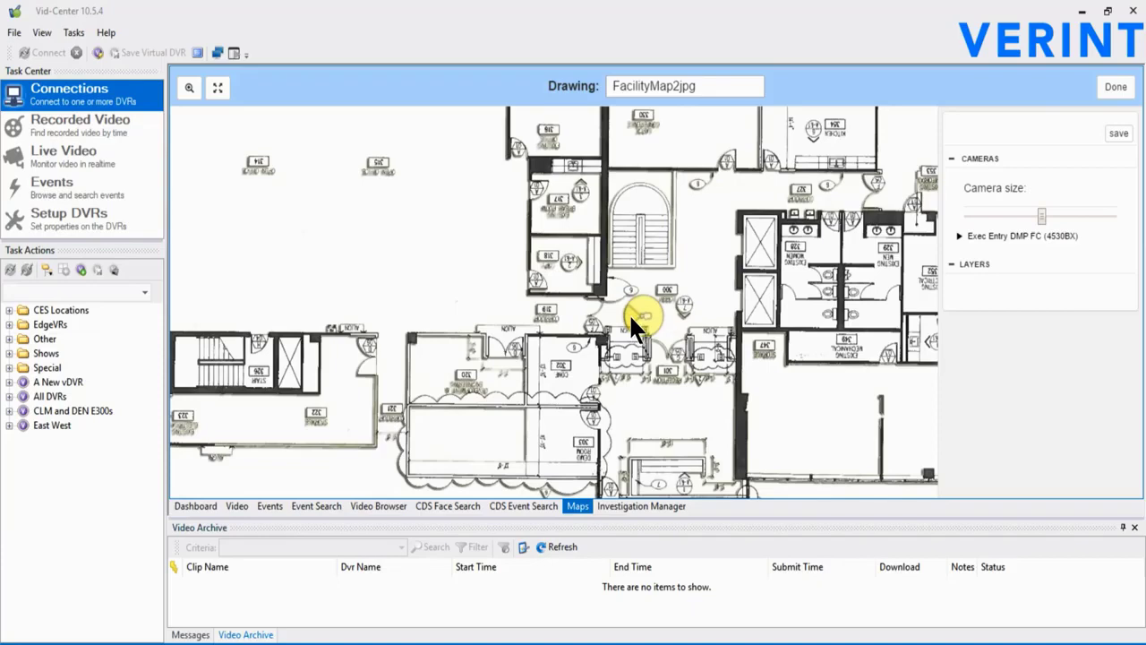
left_click(630, 318)
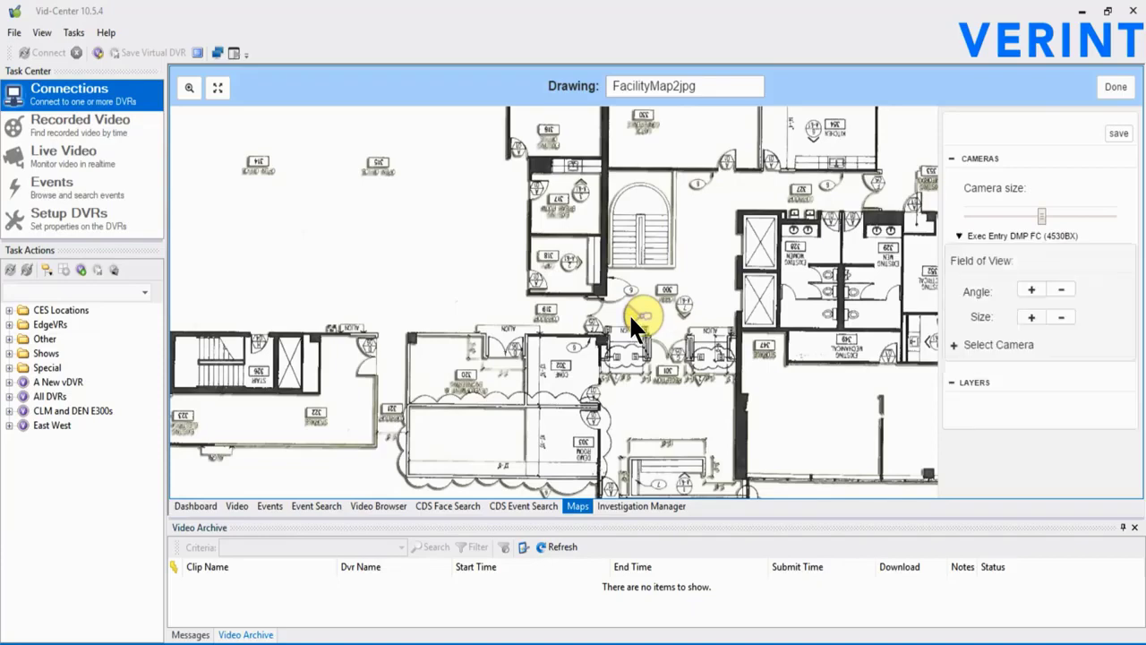
left_click(697, 291)
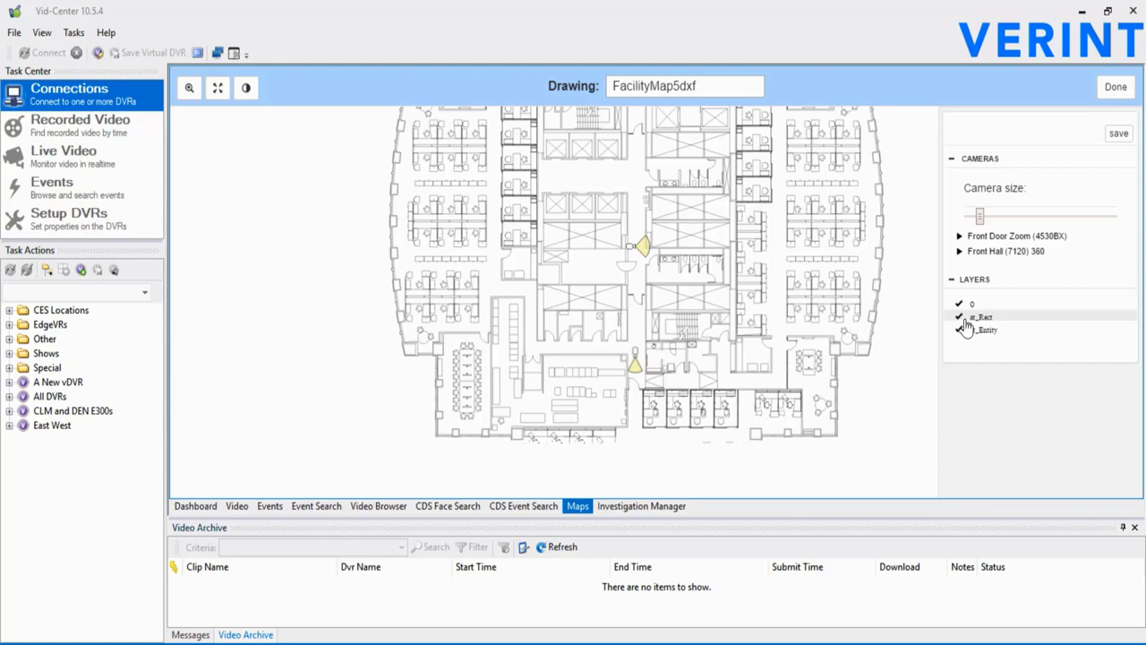
- Enlarge the map's camera icons, nudge Front Door Zoom's view angle up and back, and save
scroll(620, 260, "up", 2)
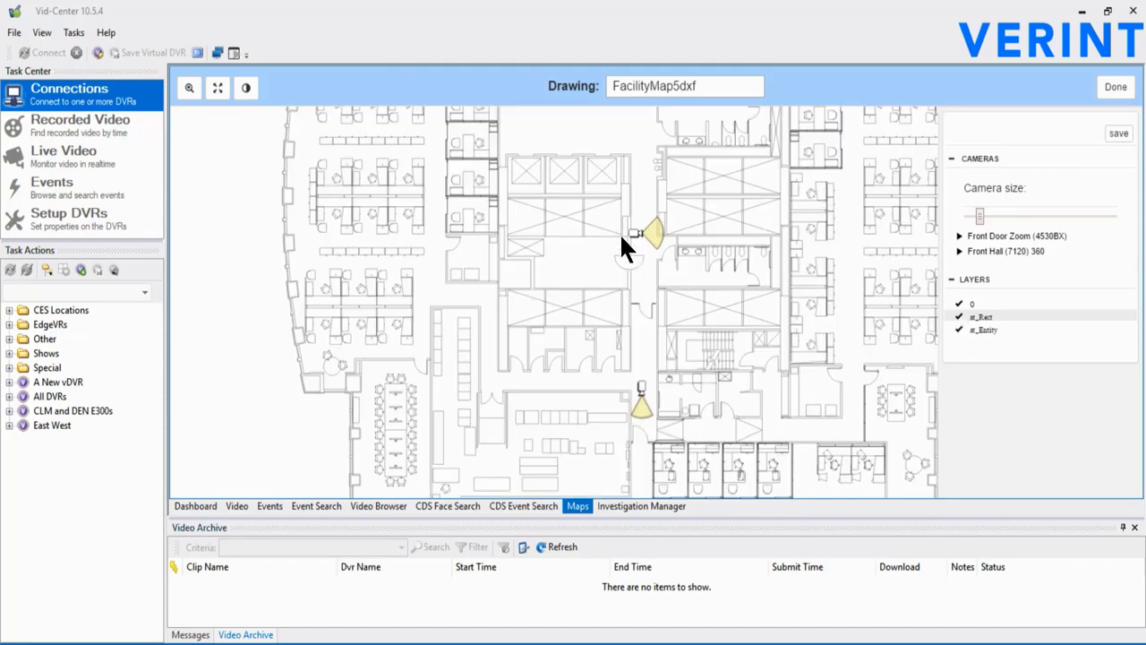
left_click_drag(978, 214, 988, 231)
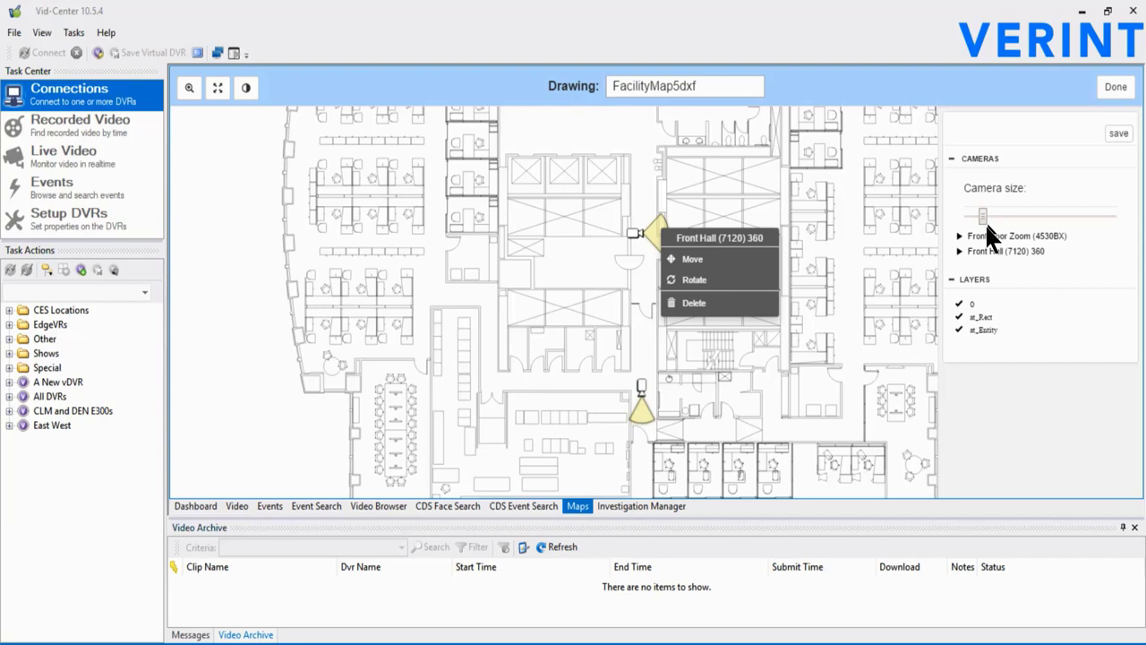
left_click(961, 236)
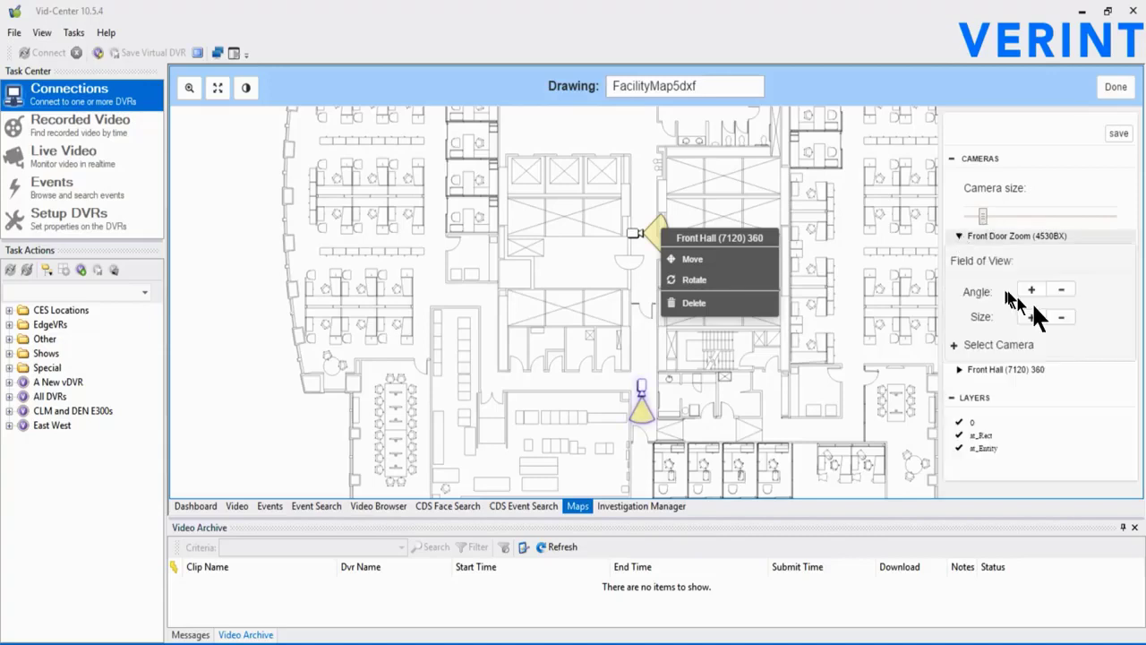
left_click(1031, 291)
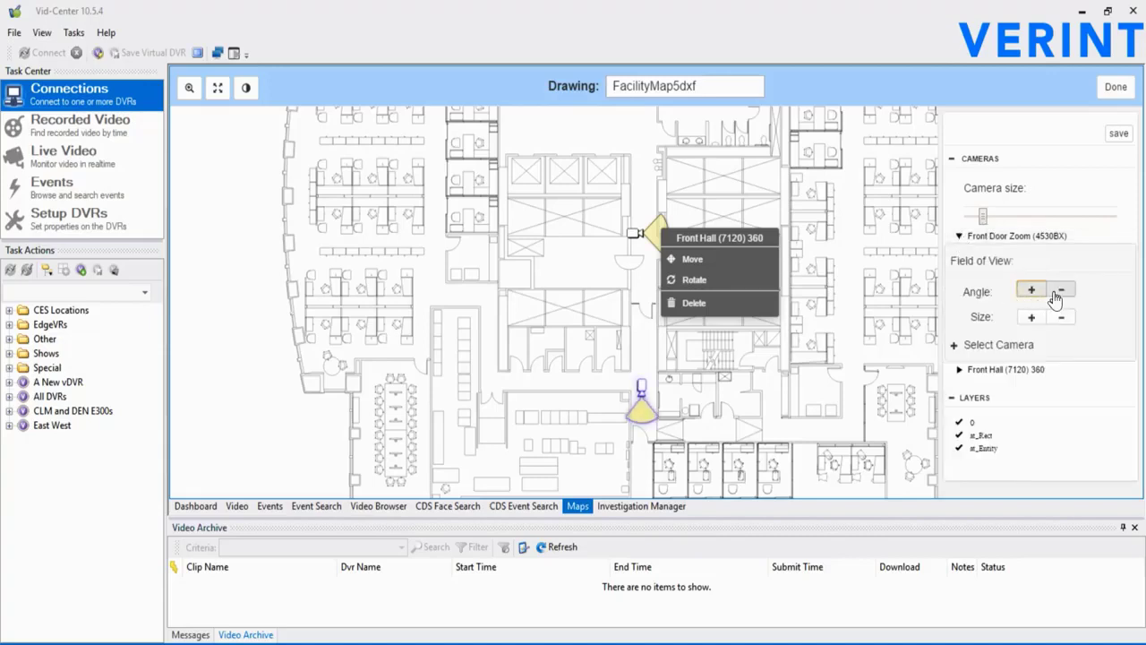
left_click(1057, 291)
left_click(1118, 134)
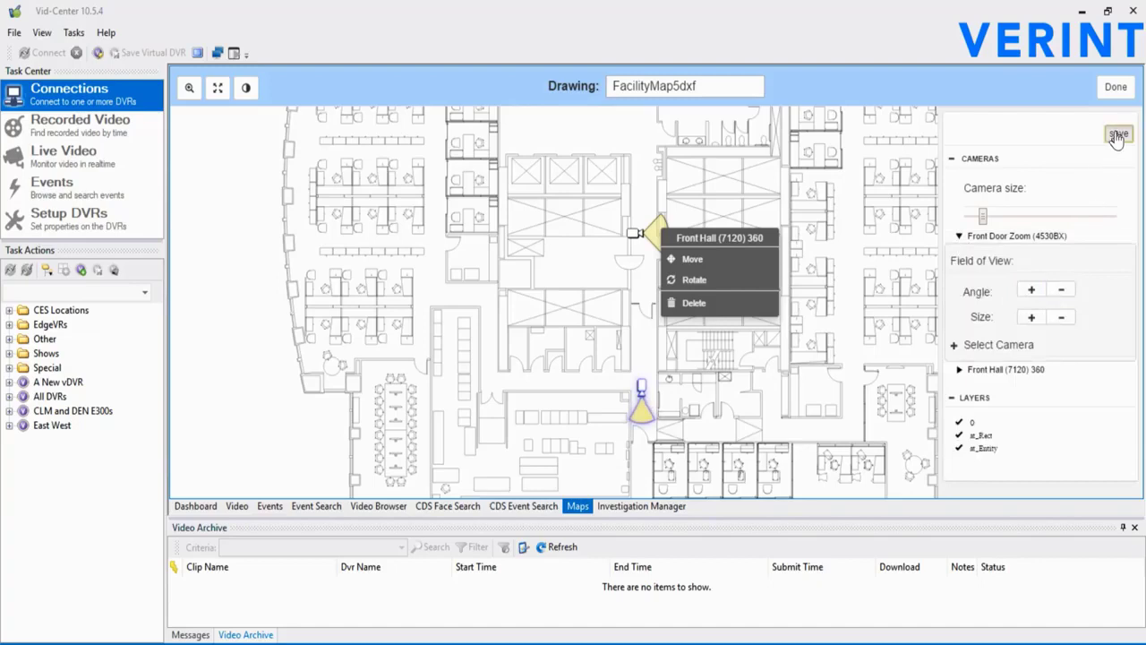
left_click(1116, 88)
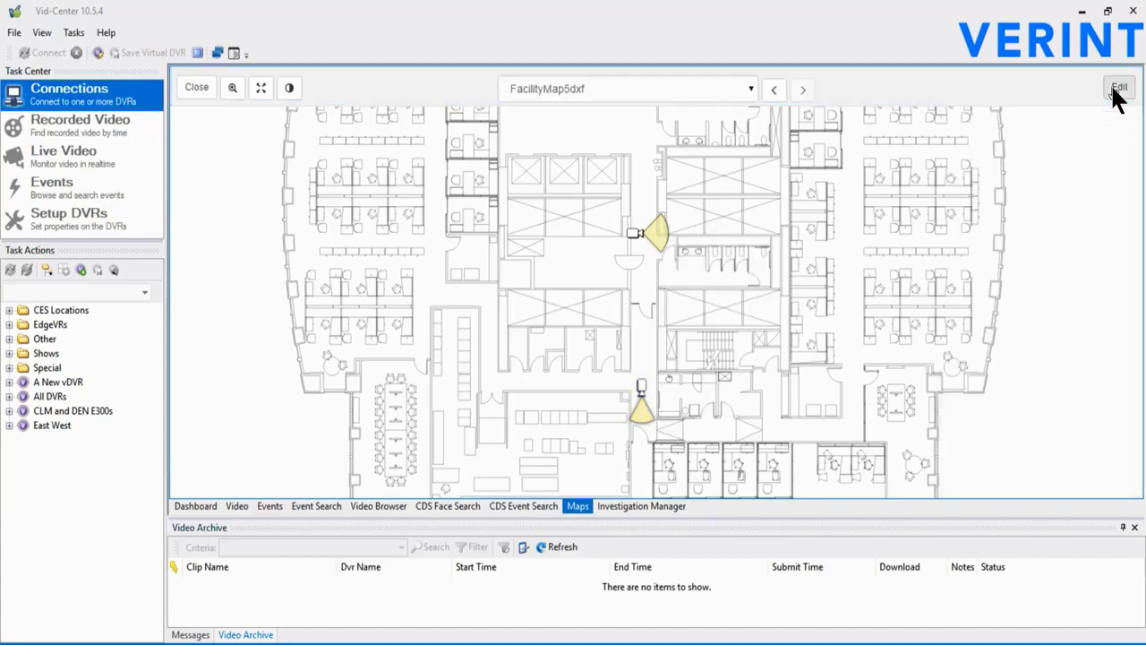
- Flip the map between inverted dark and normal light colours twice, then close FacilityMap5dxf
scroll(670, 260, "down", 1)
scroll(677, 285, "down", 1)
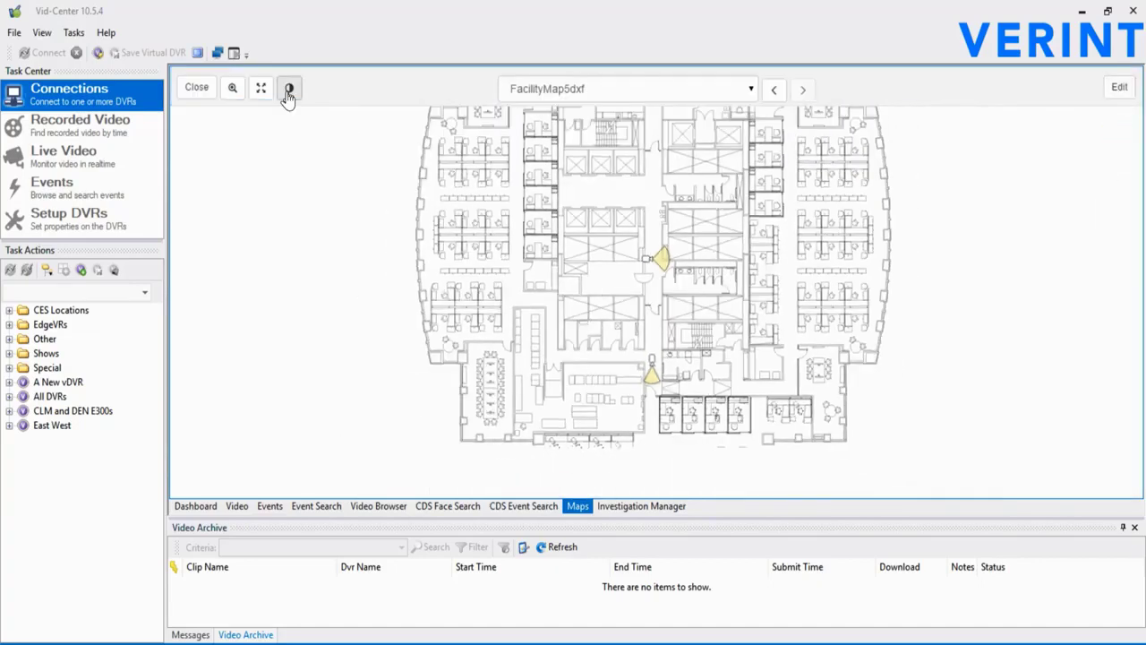
left_click(289, 90)
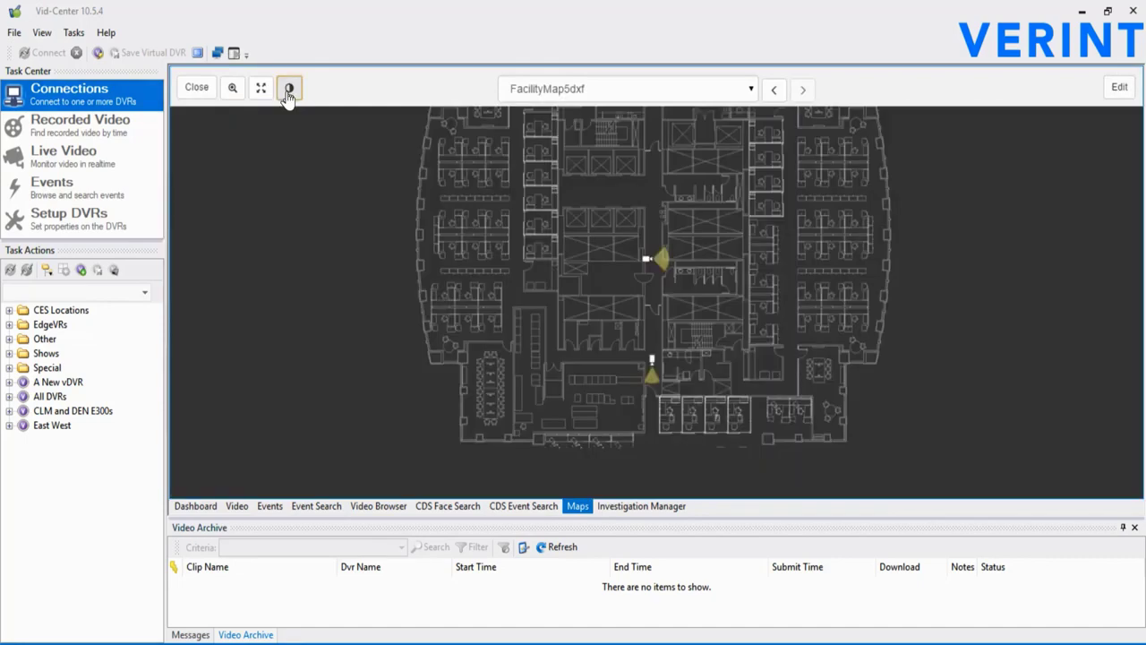
left_click(287, 90)
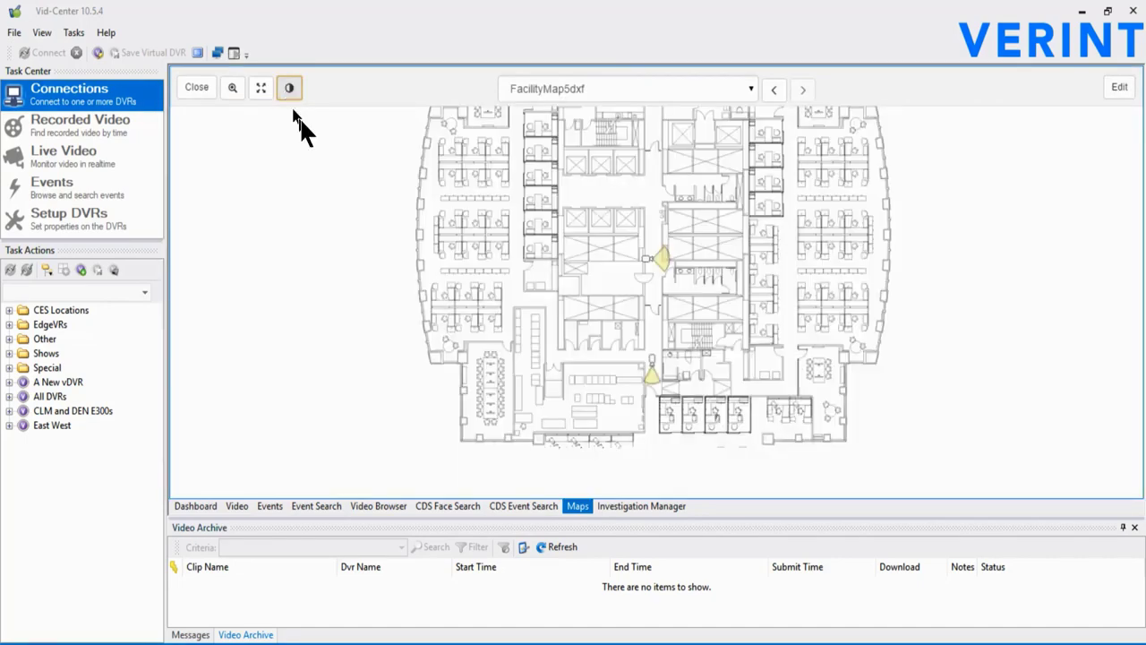
left_click(287, 89)
left_click(288, 90)
left_click(197, 88)
- Open New Office 01's FacilityMap1jpg floor plan and play SDG Storage camera video on it
left_click(195, 87)
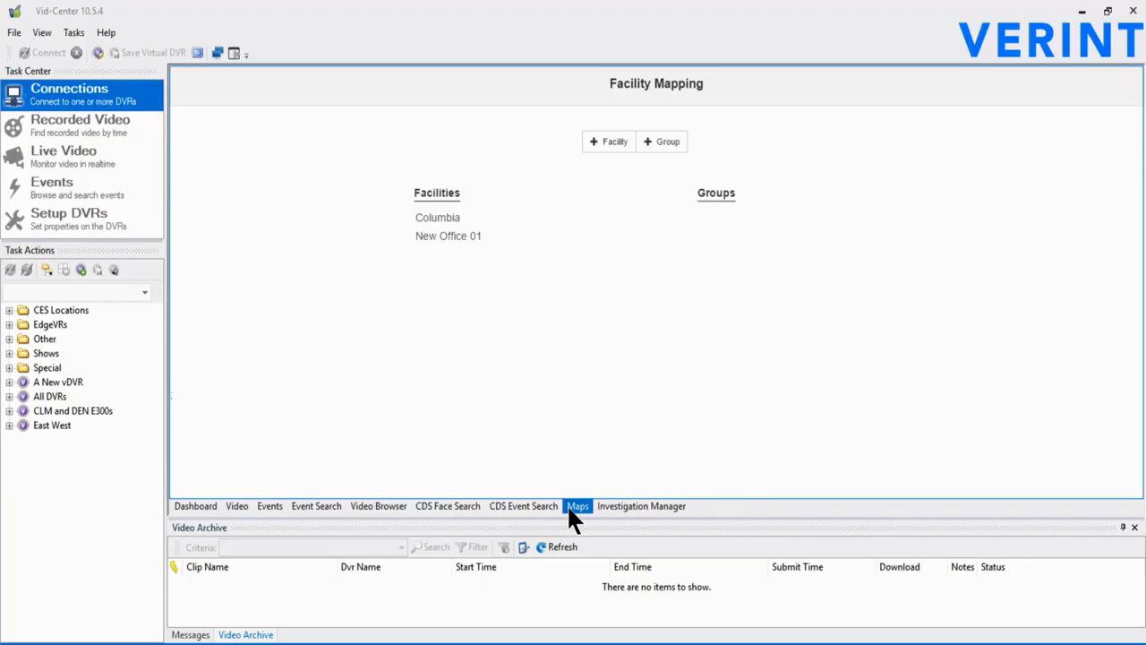
left_click(448, 237)
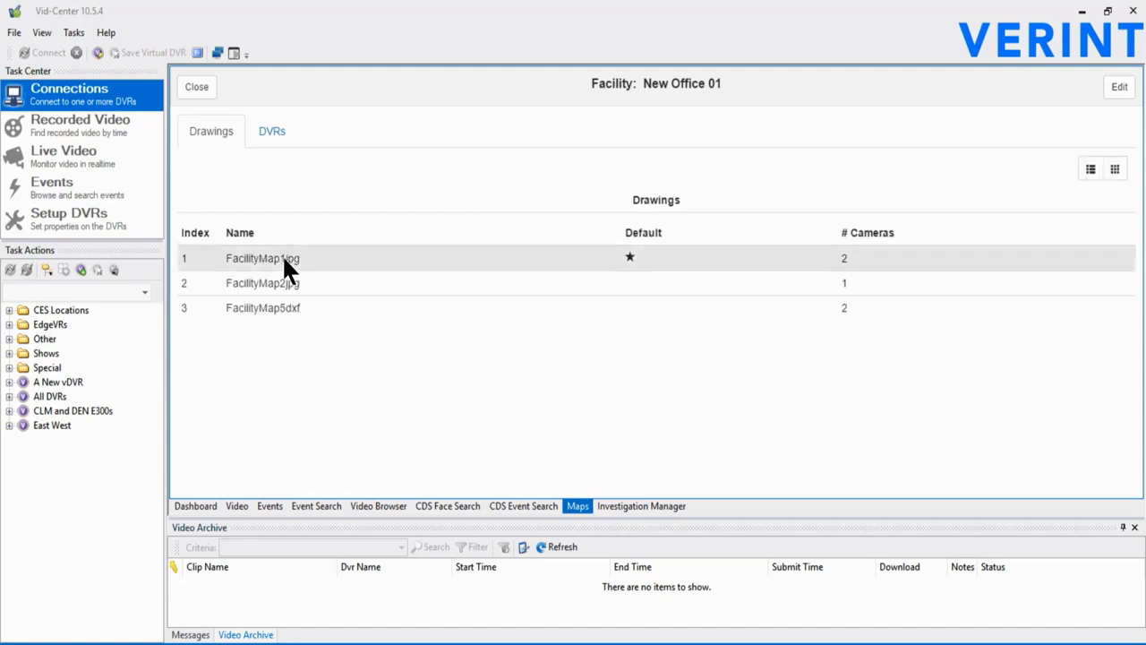
double_click(285, 262)
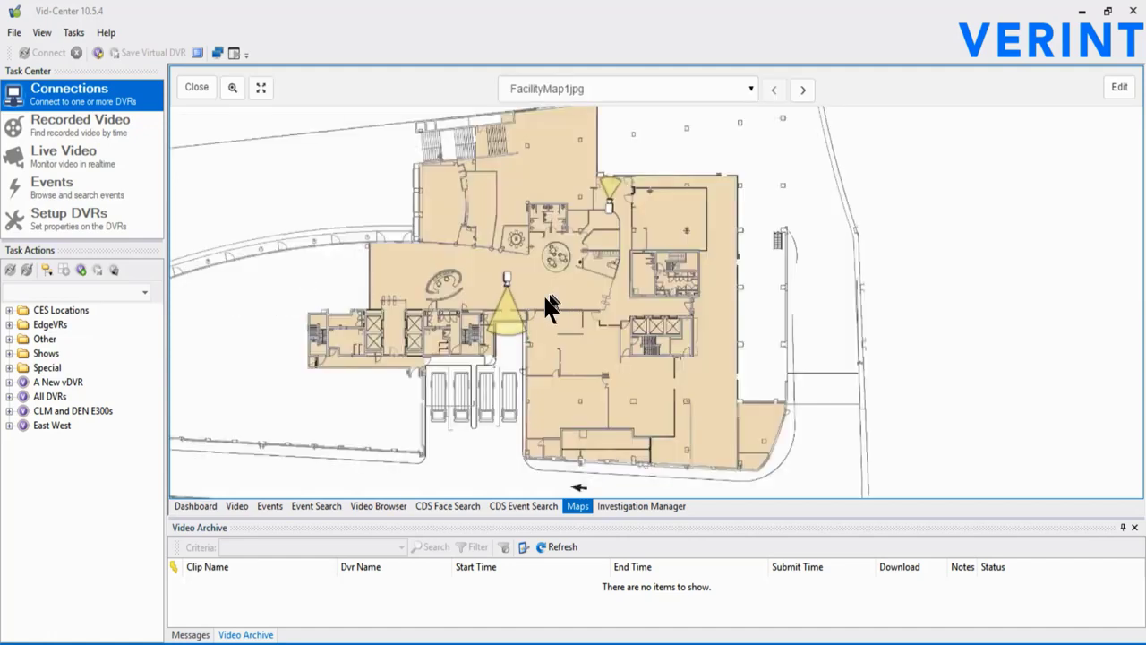
left_click(508, 318)
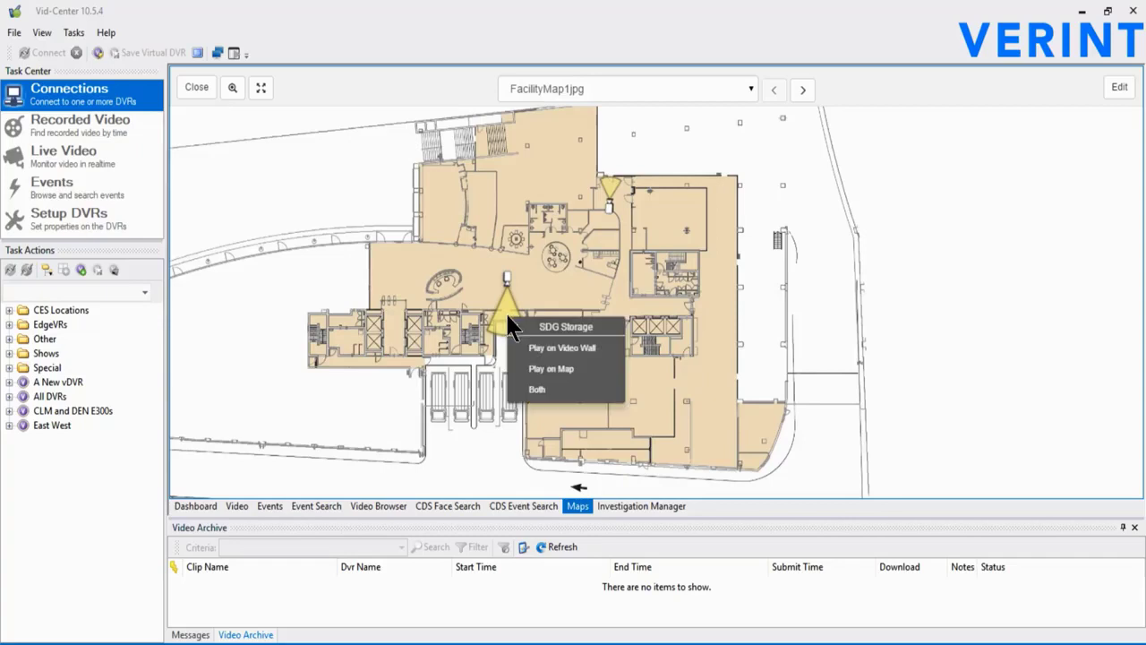
left_click(543, 369)
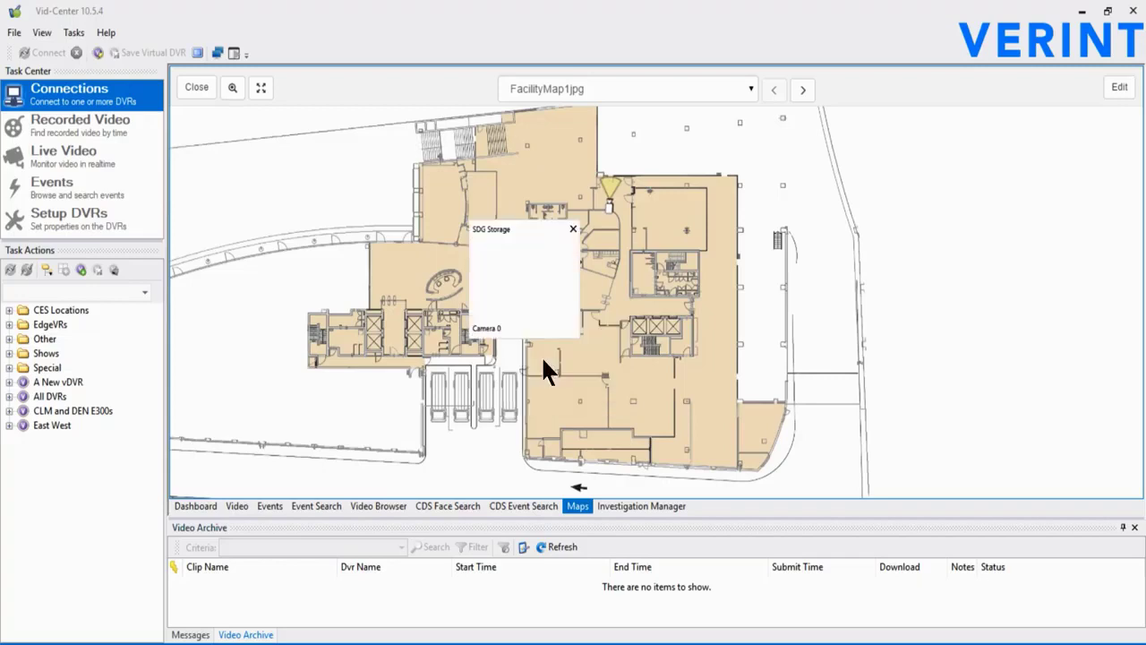
- Enable Facility Map Cameras on monitor 1 of Our New Wall in Guard Center Manager
left_click(611, 183)
left_click(658, 268)
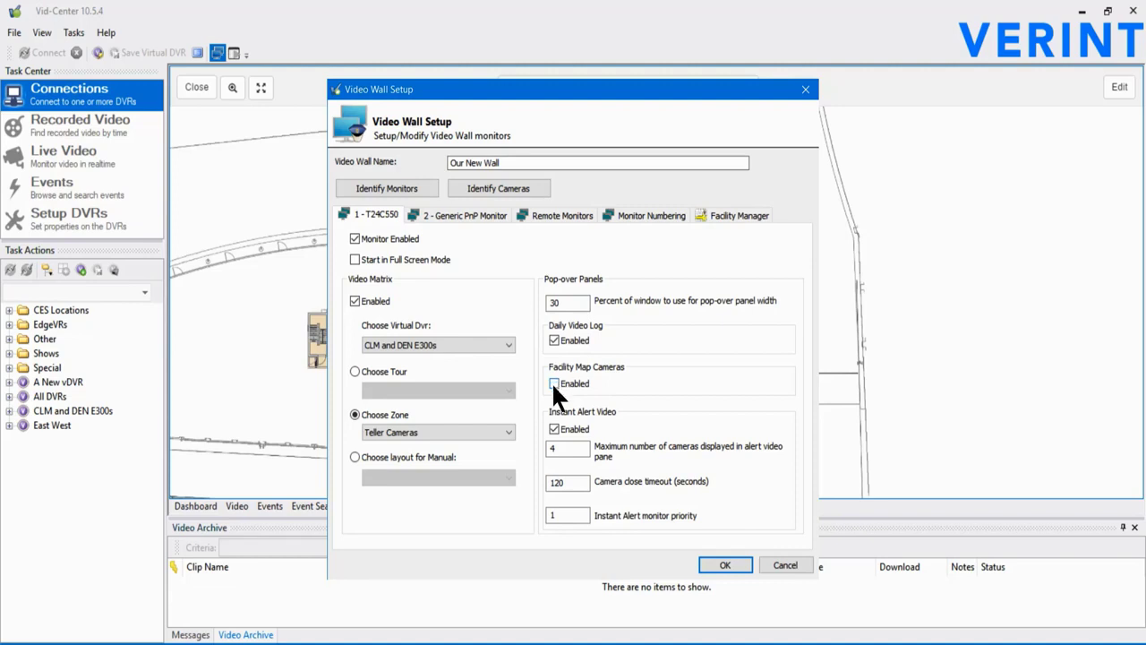
left_click(708, 565)
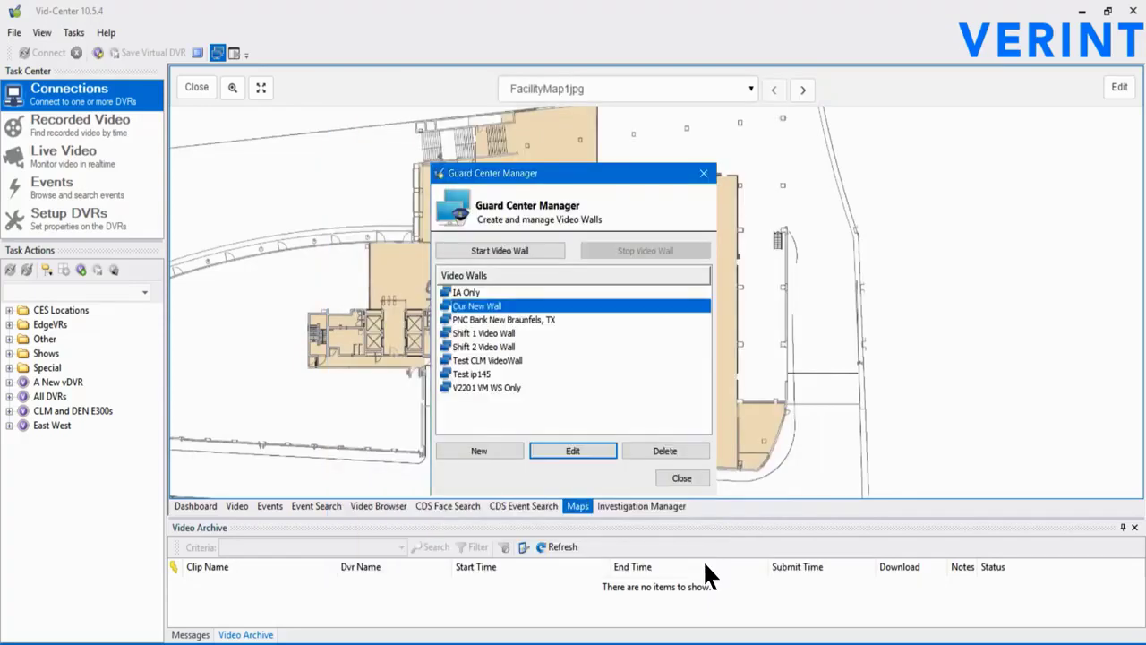
- Start the Our New Wall video wall and get back to the facility map
left_click(500, 249)
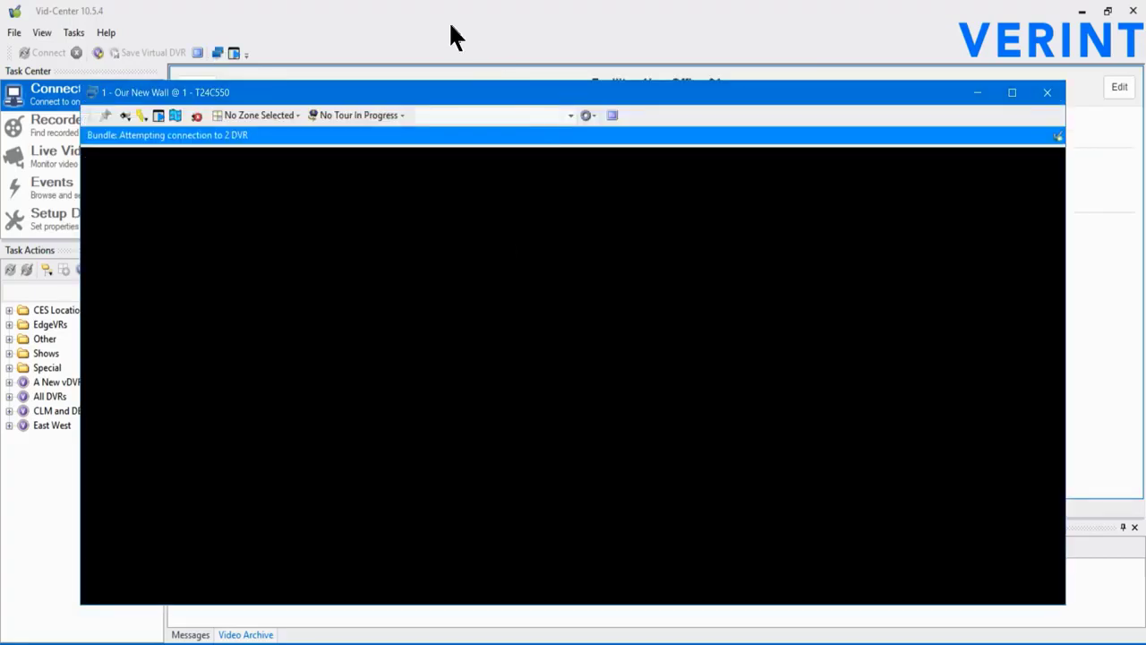
left_click(448, 22)
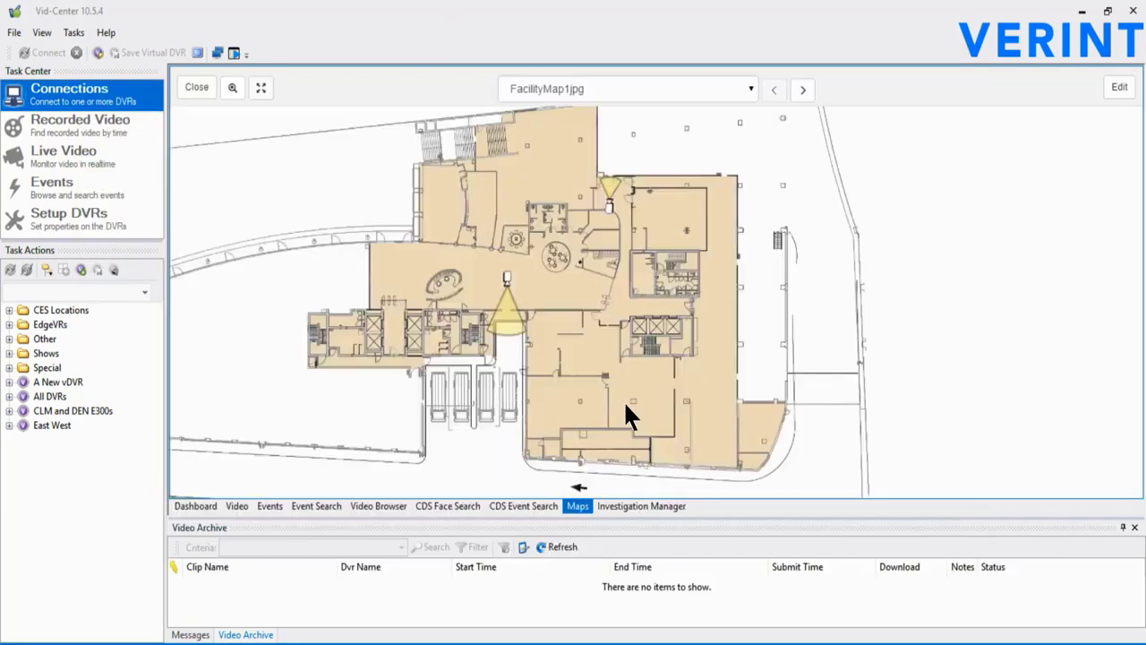
left_click(665, 609)
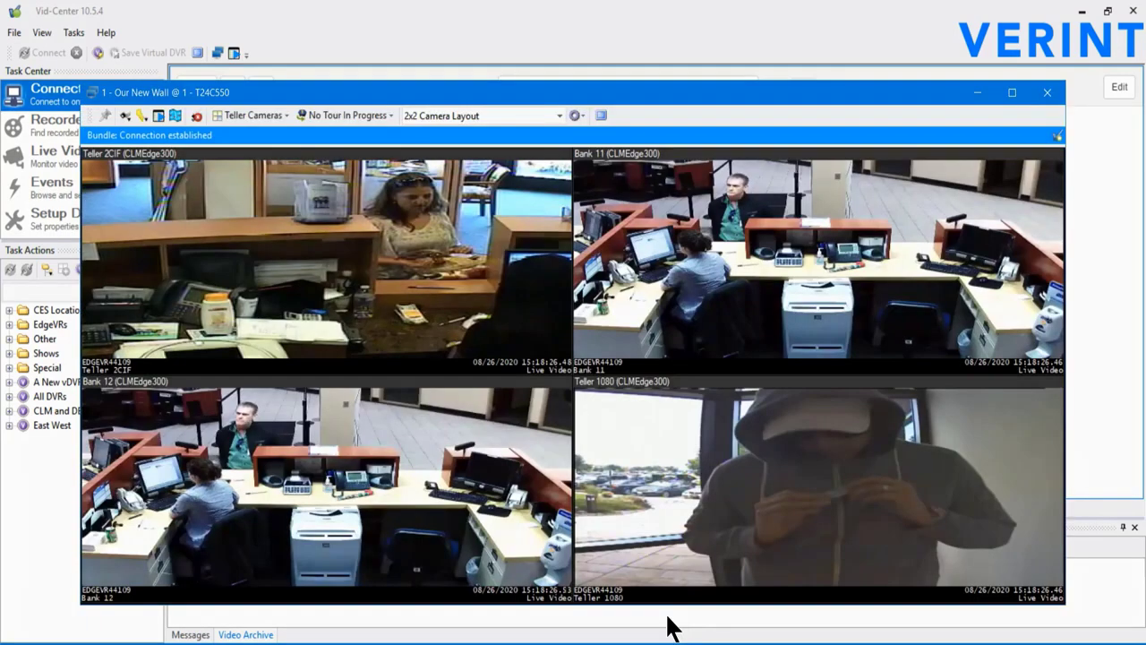
left_click(537, 29)
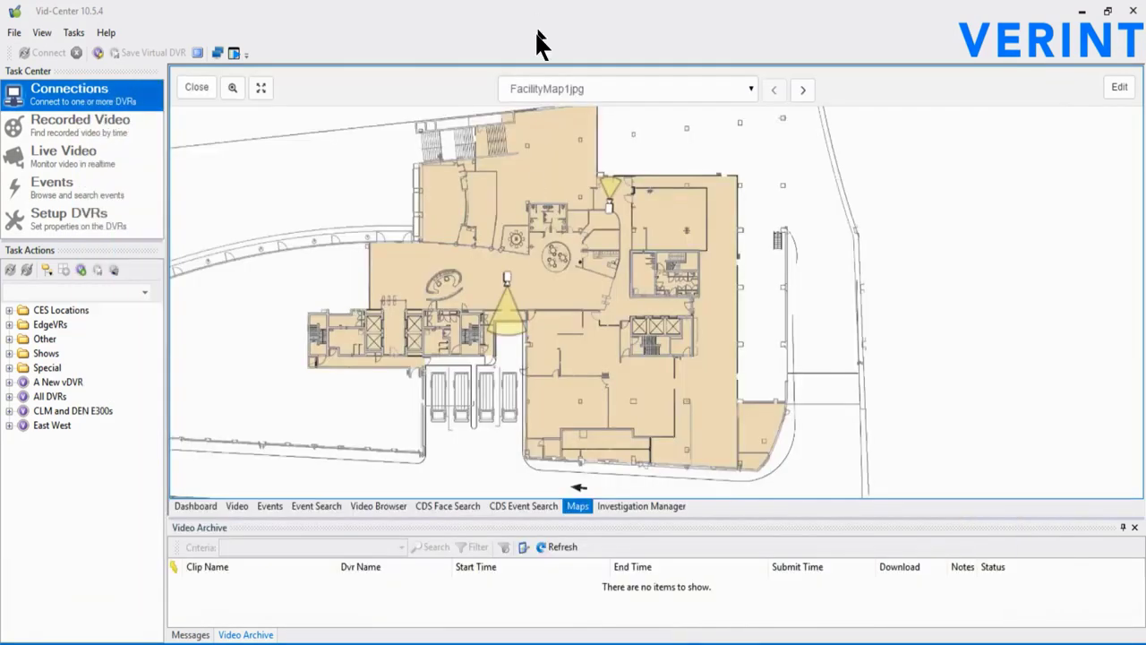
- Send the SDG Storage and Main Entrance - Interior map cameras to the video wall
left_click(511, 324)
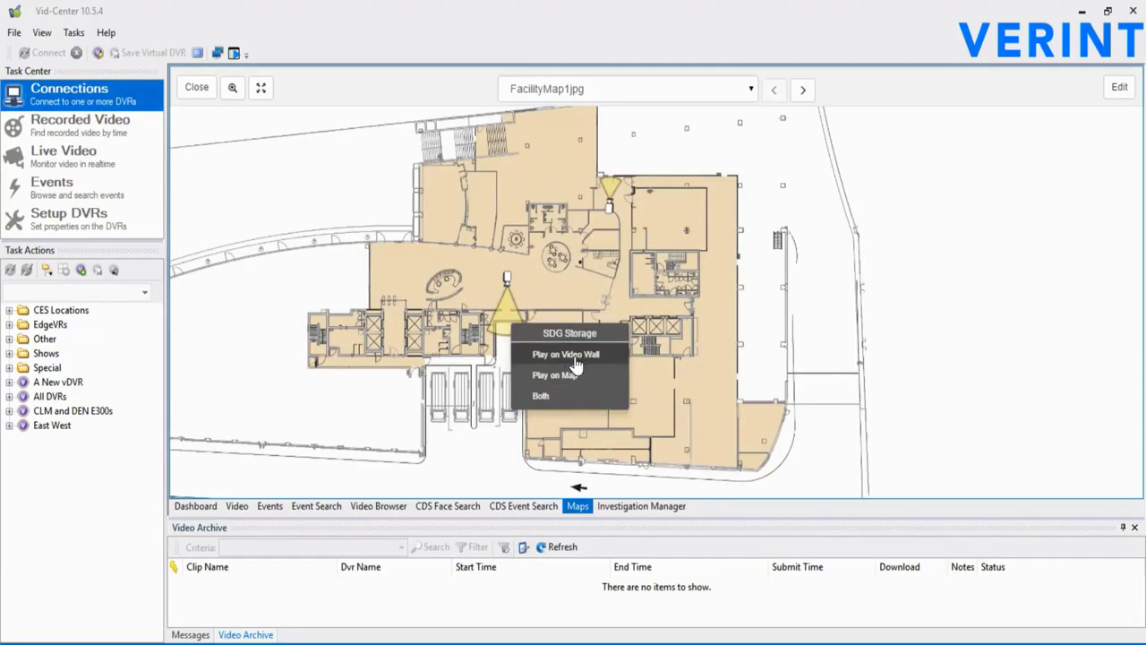
left_click(574, 355)
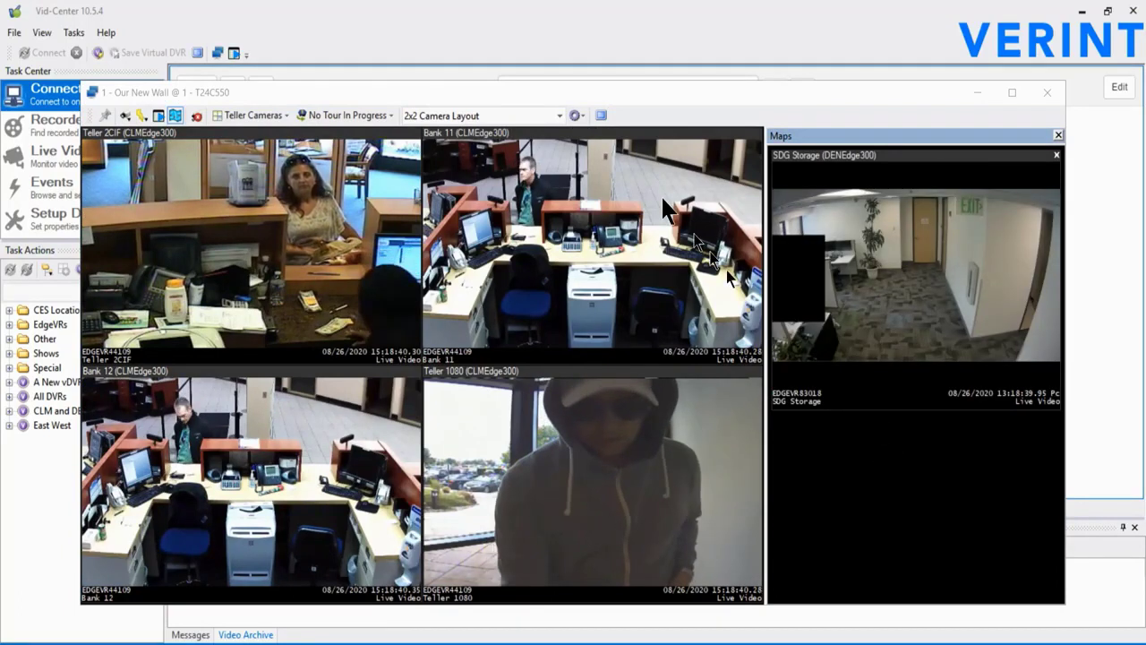
left_click(498, 40)
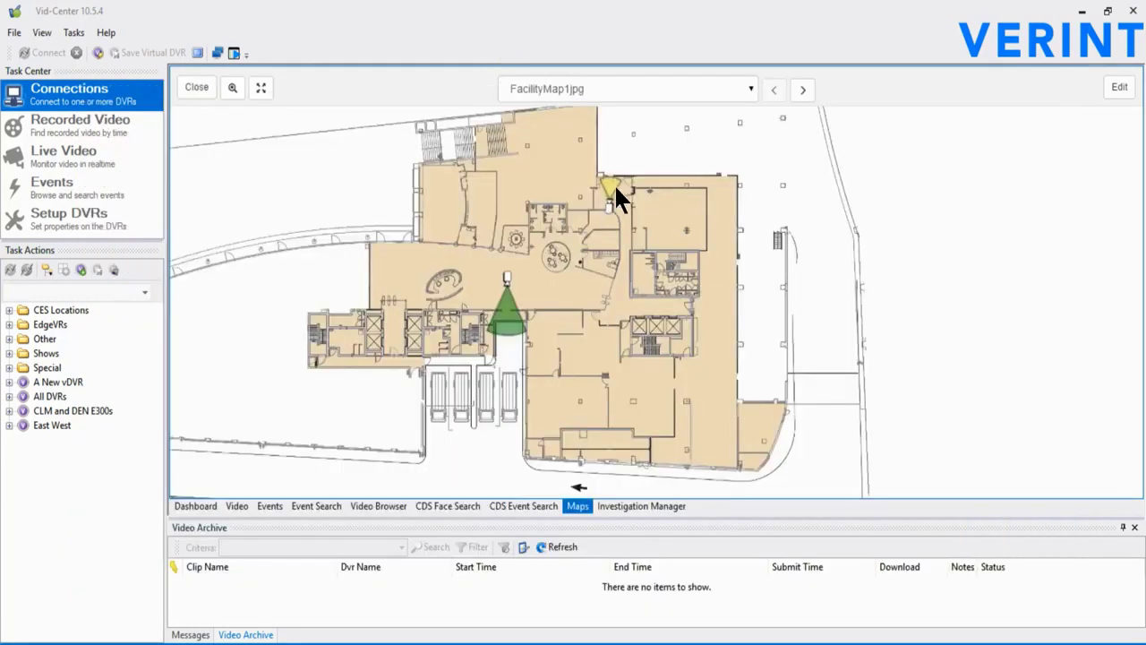
left_click(611, 190)
left_click(658, 221)
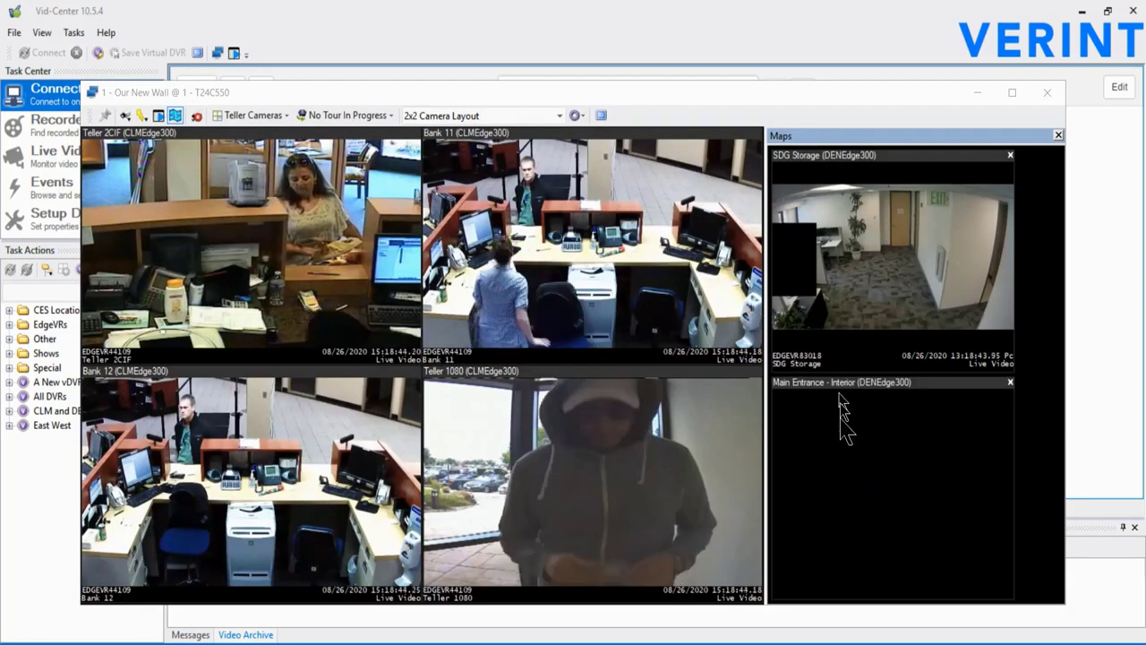